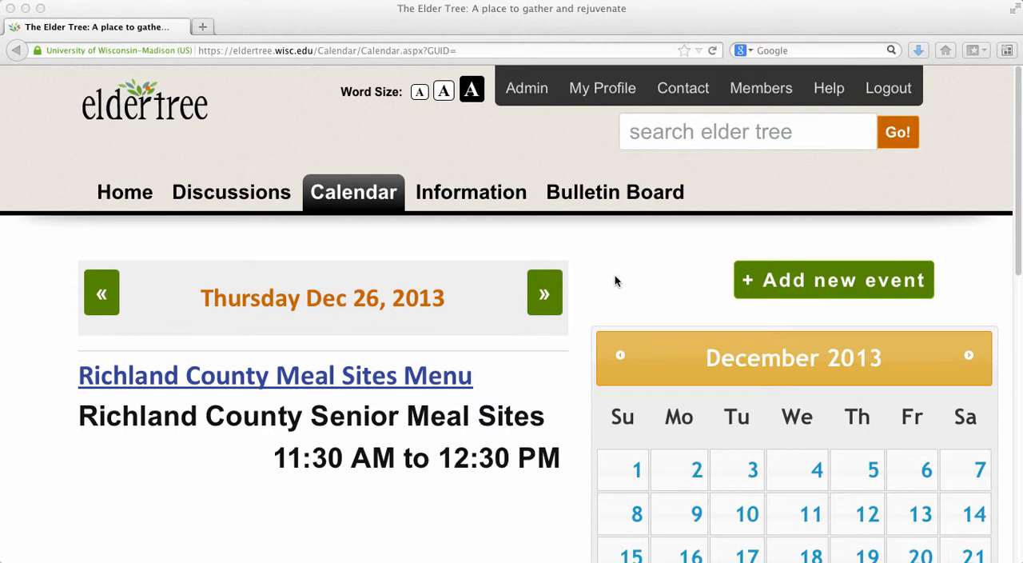
Open the form for adding a new calendar event and look through its date, time and address sections
{"action": "scroll", "coordinate": [610, 277], "scroll_direction": "down", "scroll_amount": 2}
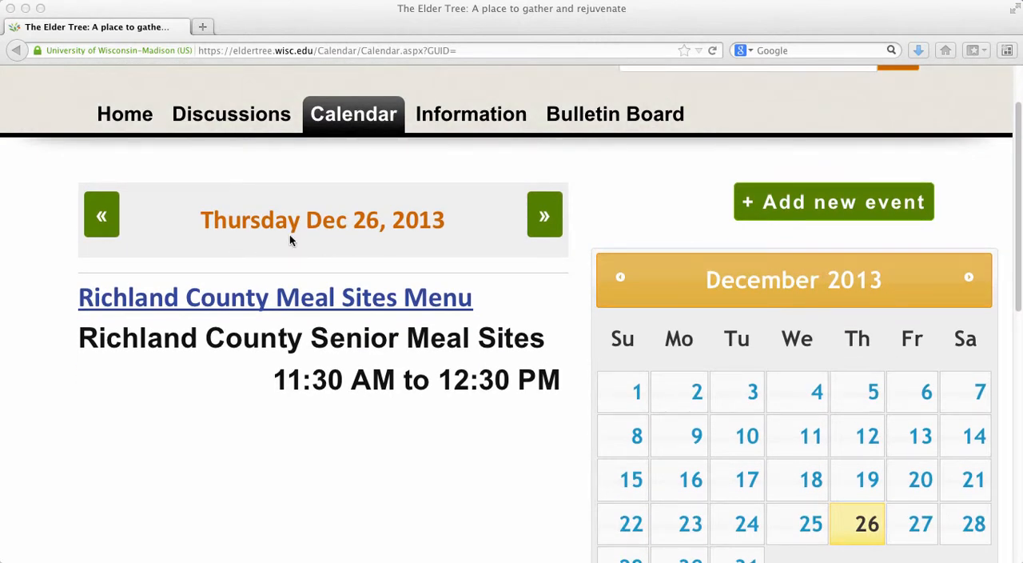
{"action": "scroll", "coordinate": [586, 318], "scroll_direction": "down", "scroll_amount": 2}
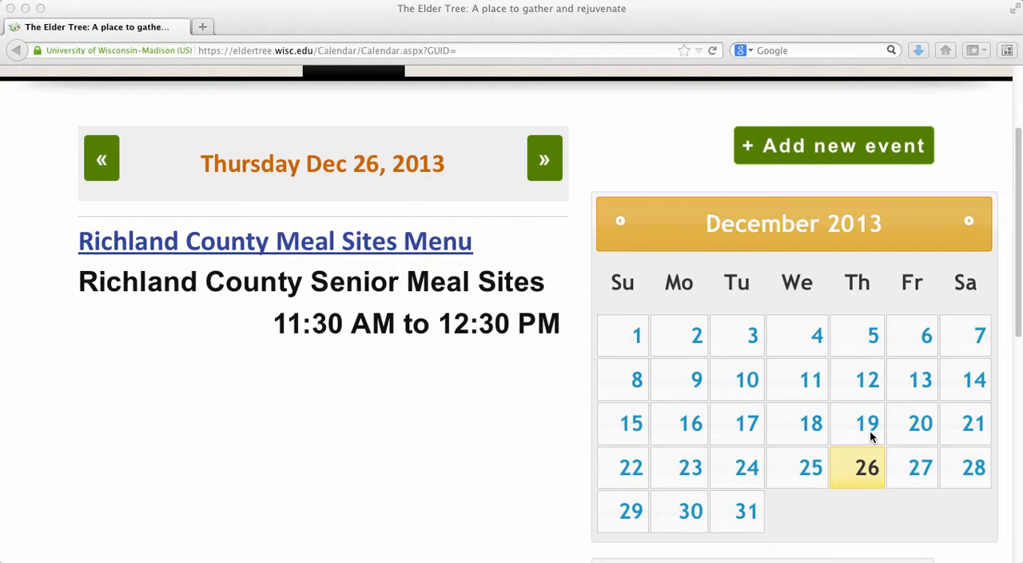
{"action": "scroll", "coordinate": [872, 435], "scroll_direction": "up", "scroll_amount": 3}
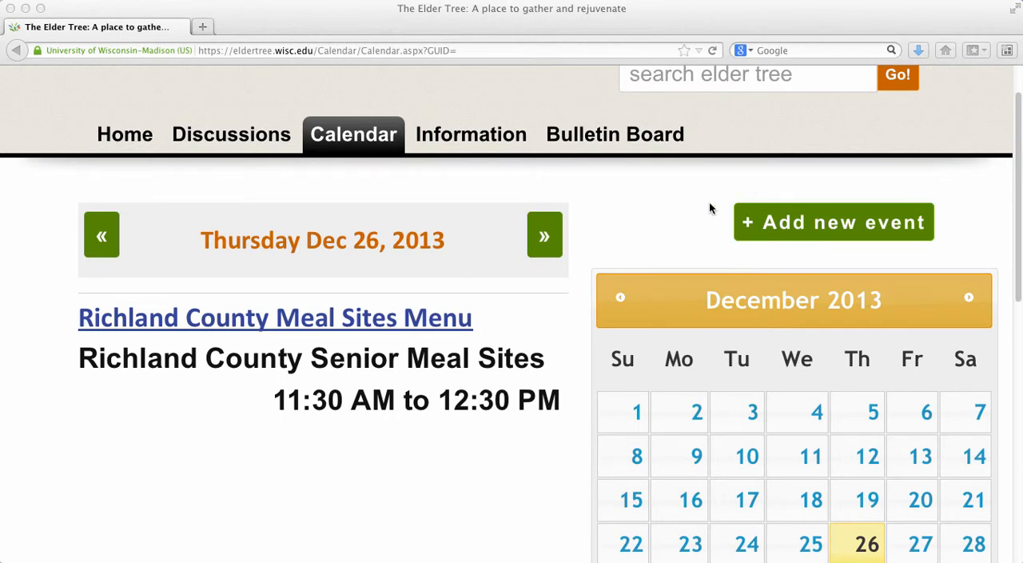
{"action": "left_click", "coordinate": [835, 226]}
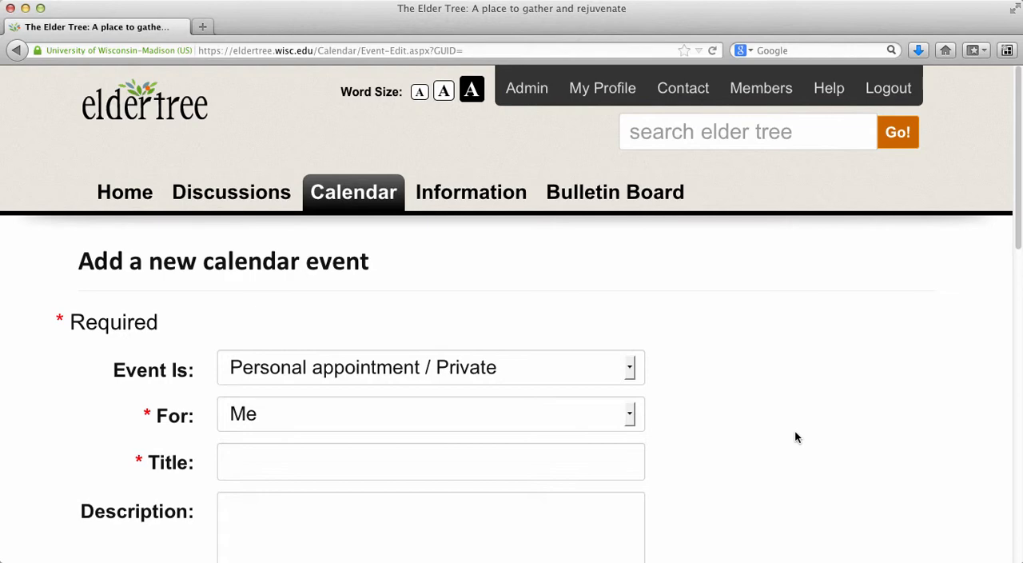
{"action": "left_click_drag", "start_coordinate": [1018, 131], "coordinate": [1019, 170]}
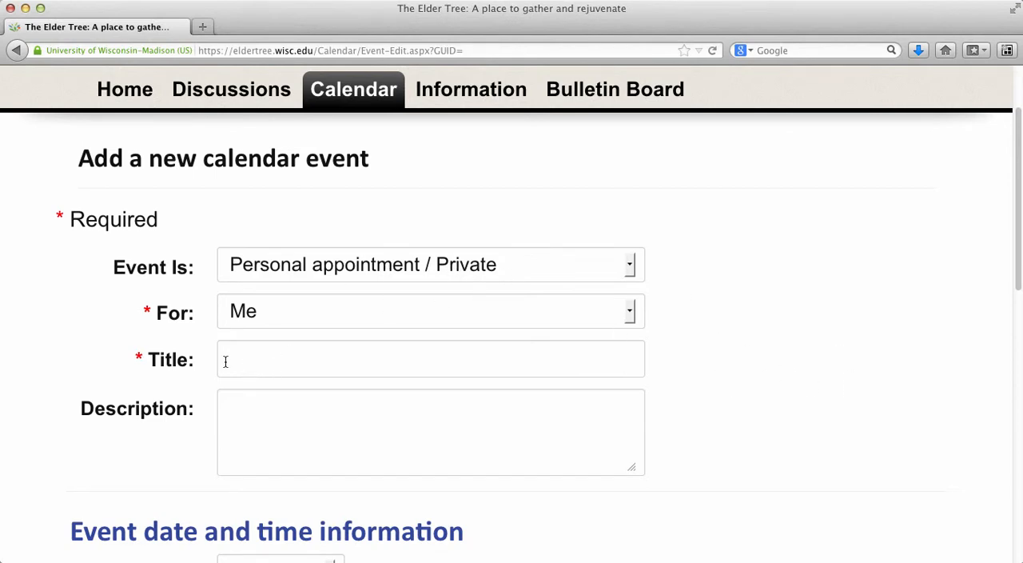
{"action": "left_click_drag", "start_coordinate": [1016, 168], "coordinate": [1018, 279]}
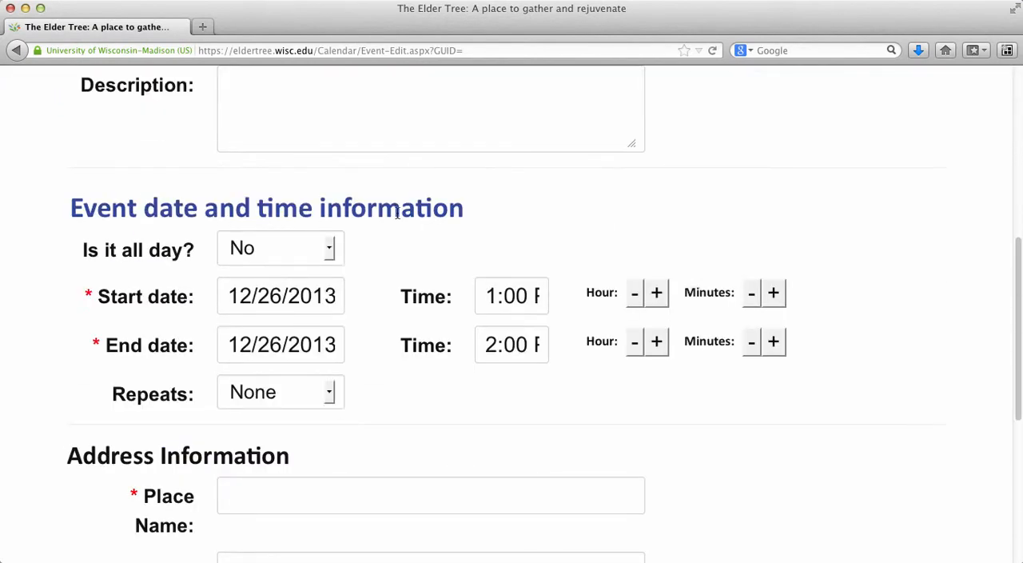
{"action": "left_click_drag", "start_coordinate": [1016, 276], "coordinate": [1019, 380]}
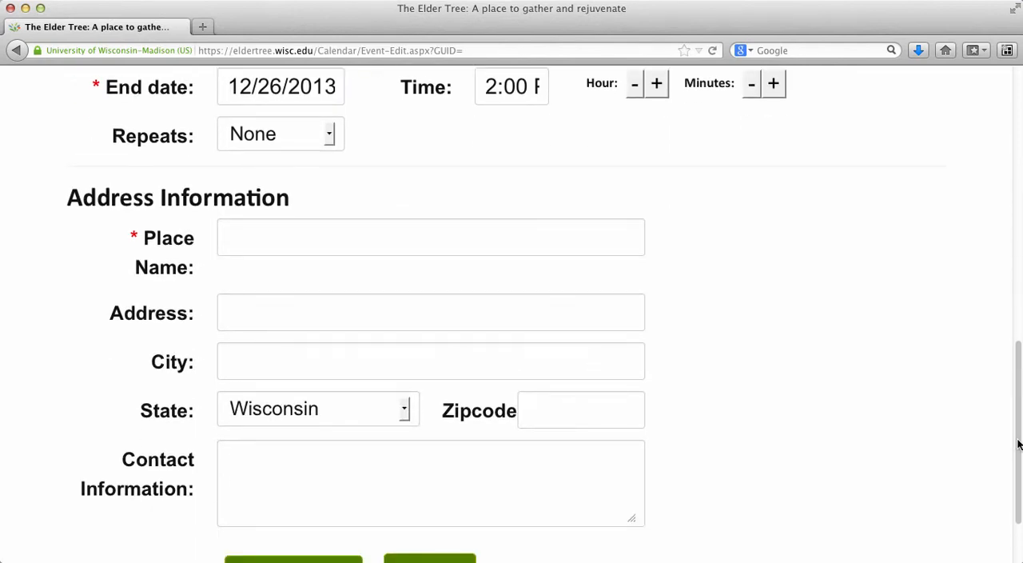
{"action": "scroll", "coordinate": [1018, 445], "scroll_direction": "up", "scroll_amount": 15}
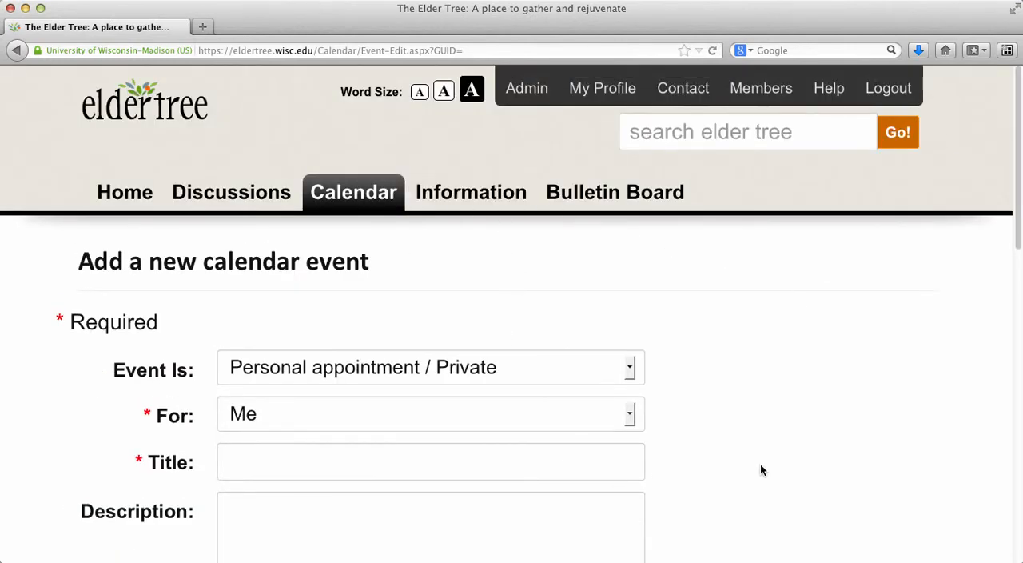
Switch the event type to "Public - will be seen by everyone" and back to "Personal appointment / Private"
{"action": "left_click_drag", "start_coordinate": [1018, 221], "coordinate": [1019, 258]}
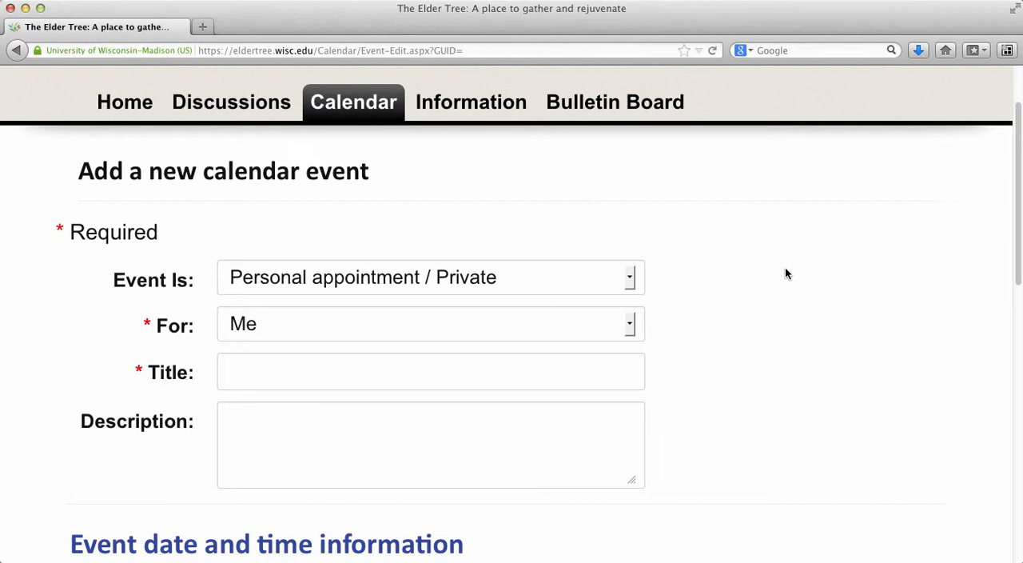
{"action": "left_click", "coordinate": [473, 279]}
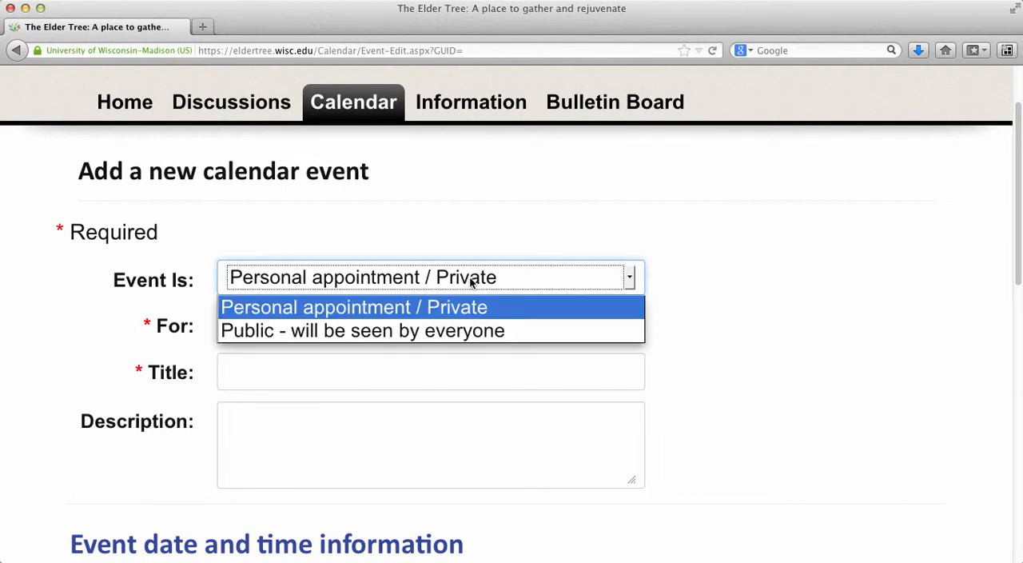
{"action": "left_click", "coordinate": [379, 331]}
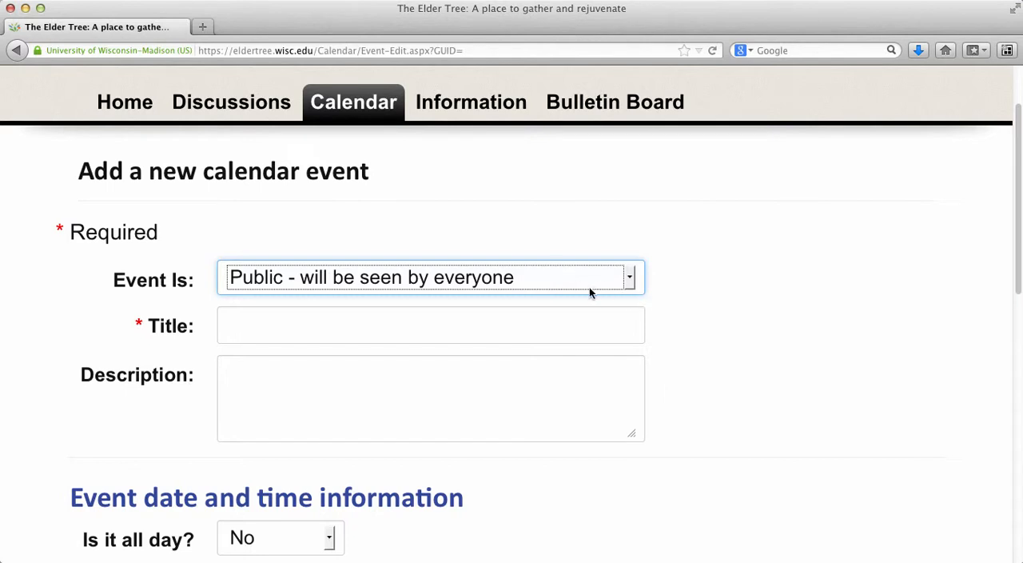
{"action": "left_click", "coordinate": [566, 283]}
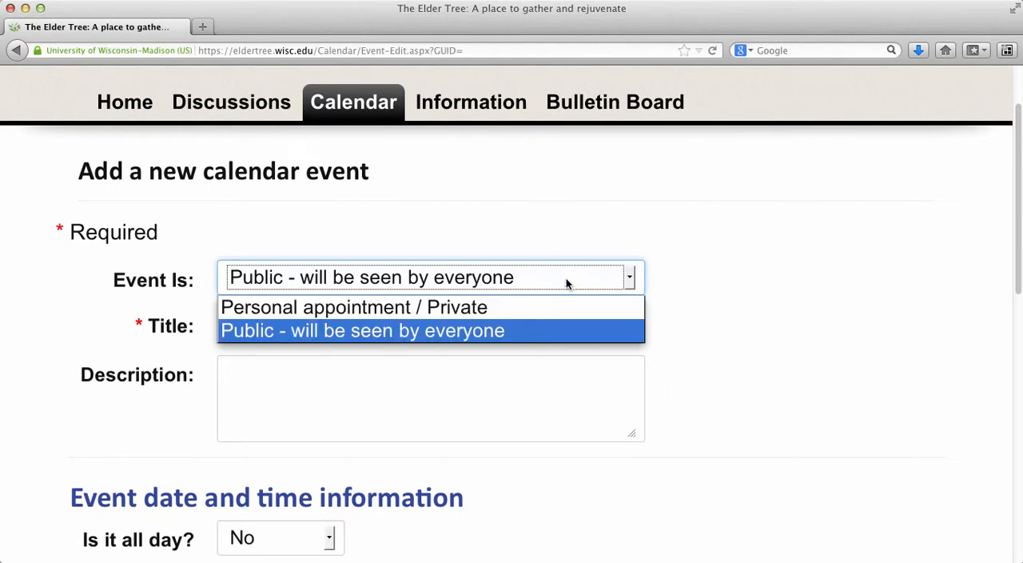
{"action": "left_click", "coordinate": [388, 310]}
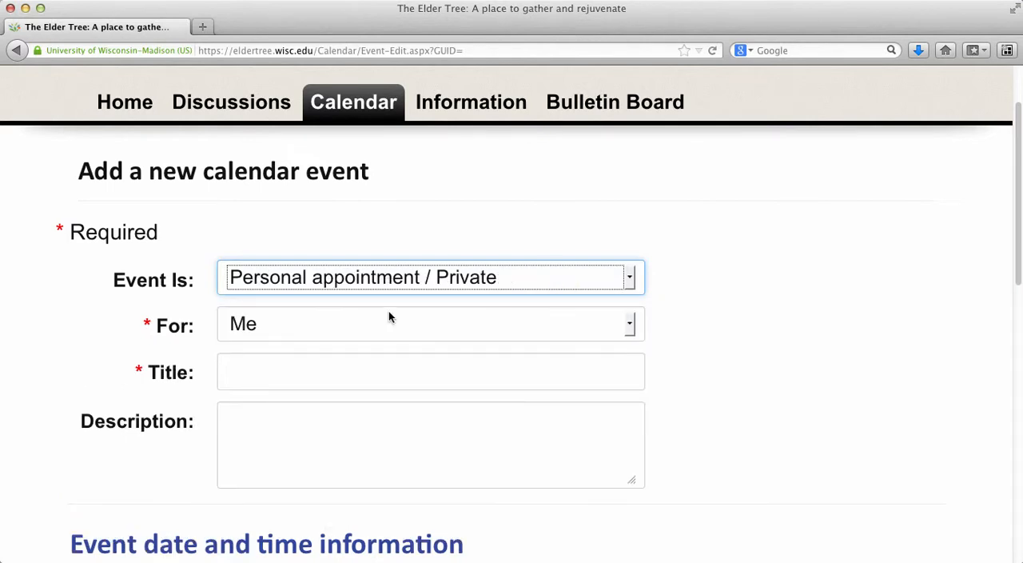
{"action": "left_click", "coordinate": [734, 304]}
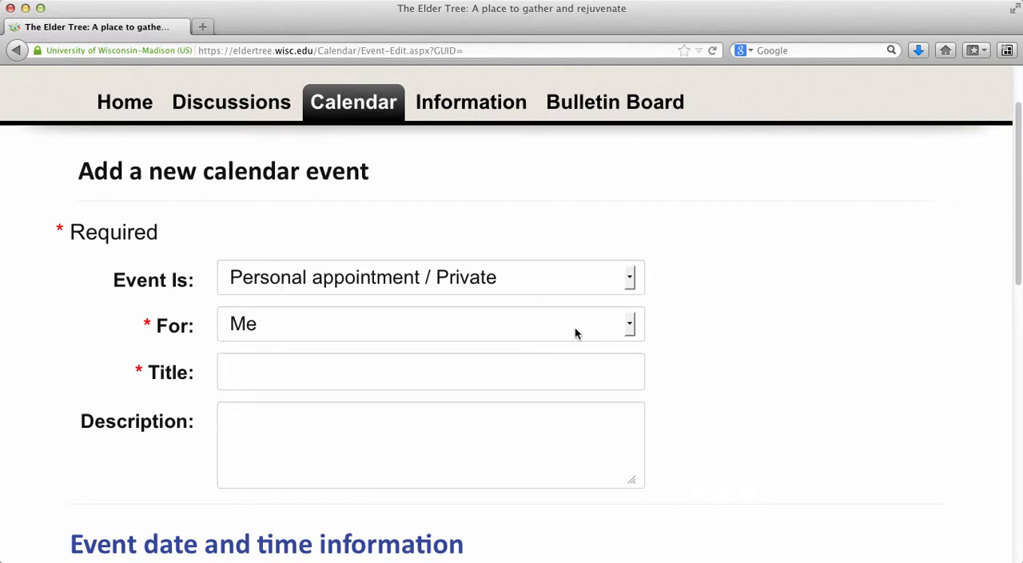
Title the event "Dr Appt" and enter "Yearly Physical" as its description
{"action": "key", "text": "Tab"}
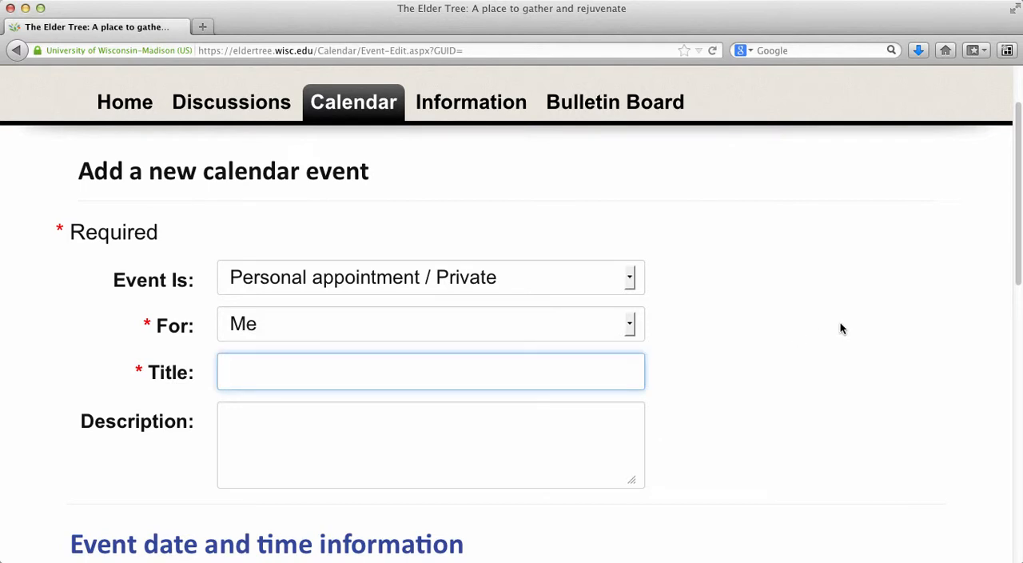
{"action": "type", "text": "Dr Appt"}
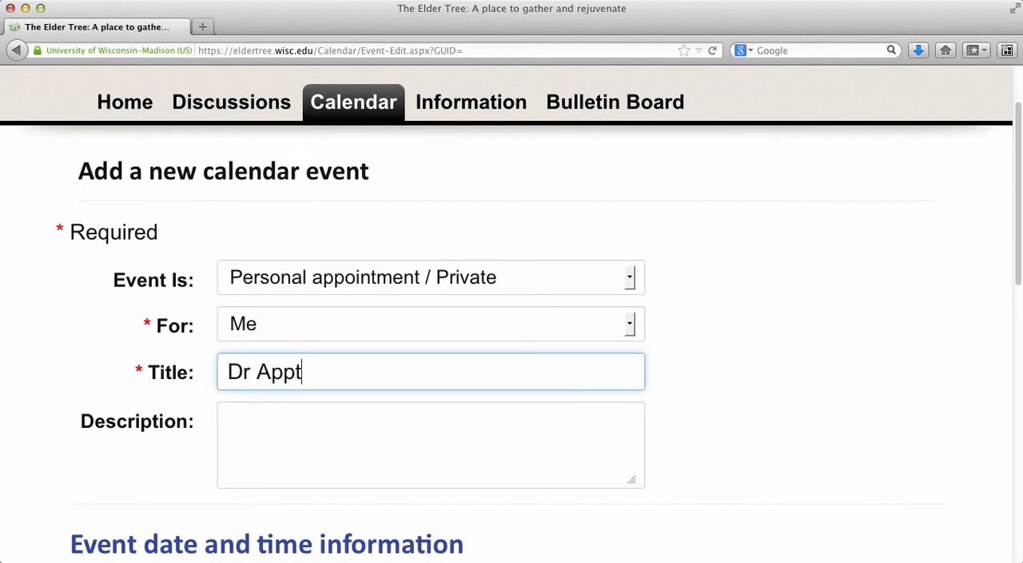
{"action": "left_click", "coordinate": [272, 428]}
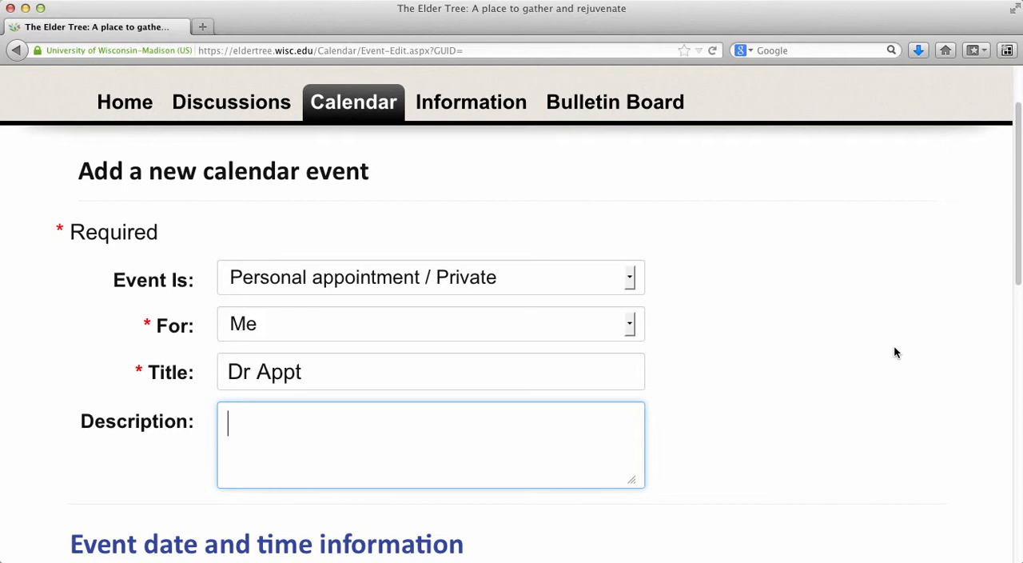
{"action": "type", "text": "Yearlty"}
{"action": "key", "text": "BackSpace"}
{"action": "key", "text": "BackSpace"}
{"action": "key", "text": "BackSpace"}
{"action": "key", "text": "BackSpace"}
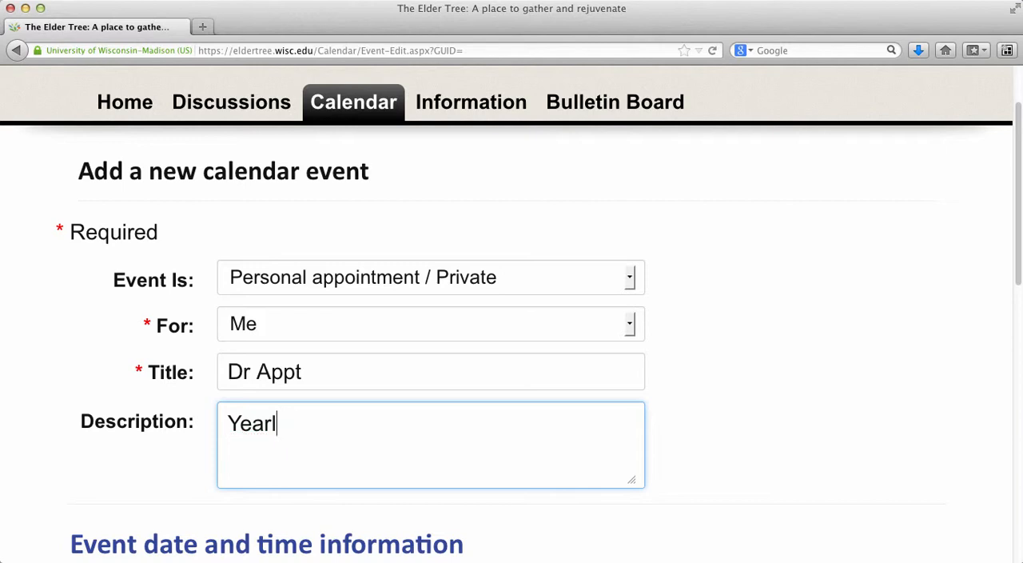
{"action": "type", "text": "ly Physical"}
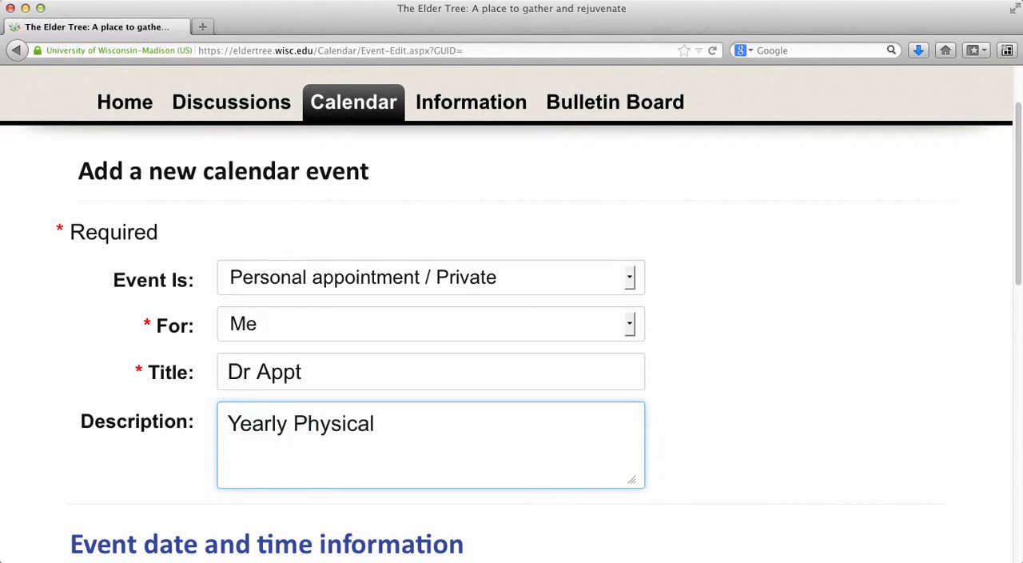
{"action": "left_click", "coordinate": [64, 355]}
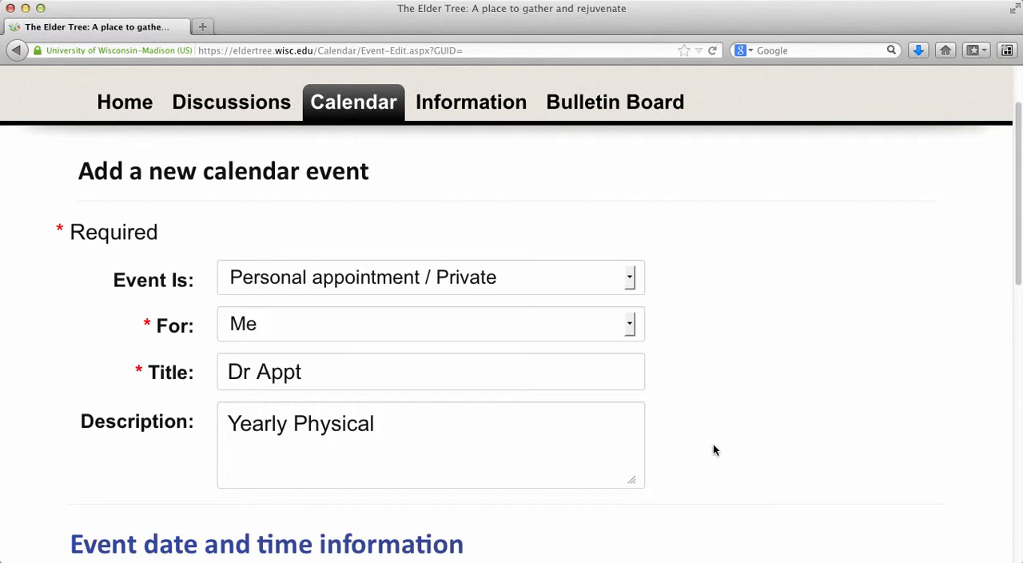
Mark the event as all day, and switch the all-day setting back to No
{"action": "scroll", "coordinate": [715, 448], "scroll_direction": "down", "scroll_amount": 5}
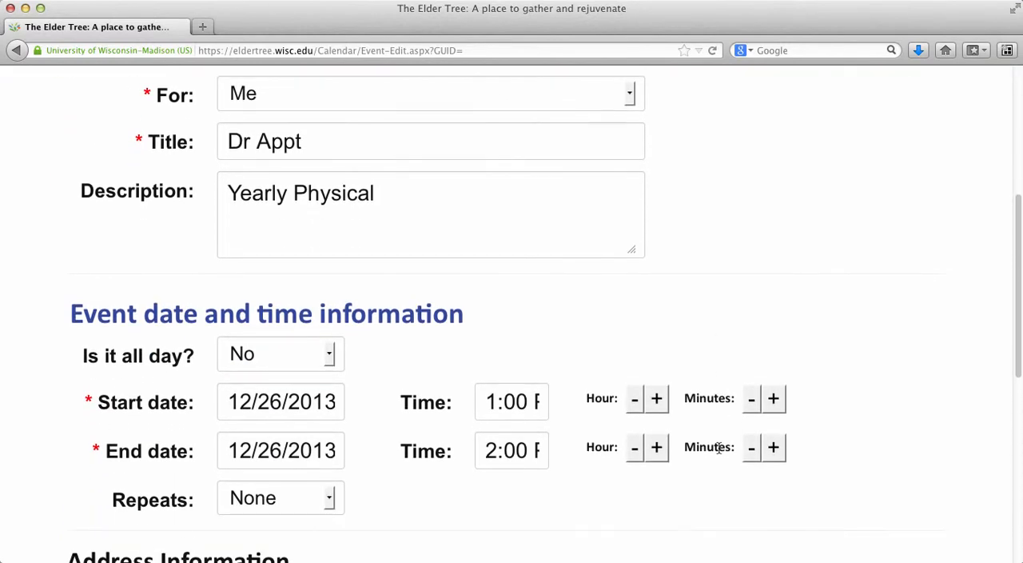
{"action": "scroll", "coordinate": [719, 448], "scroll_direction": "down", "scroll_amount": 3}
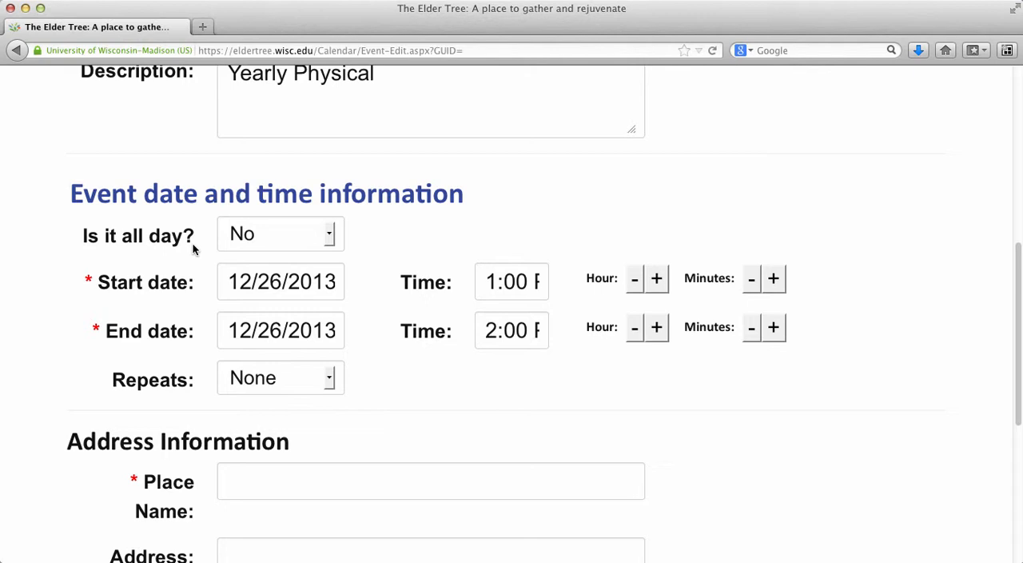
{"action": "left_click", "coordinate": [333, 238]}
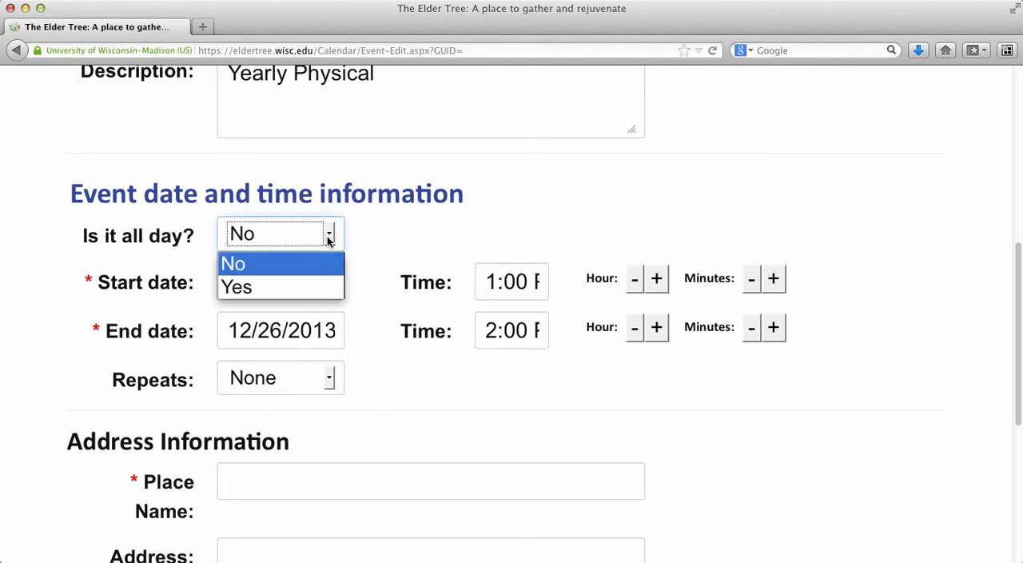
{"action": "left_click", "coordinate": [305, 280]}
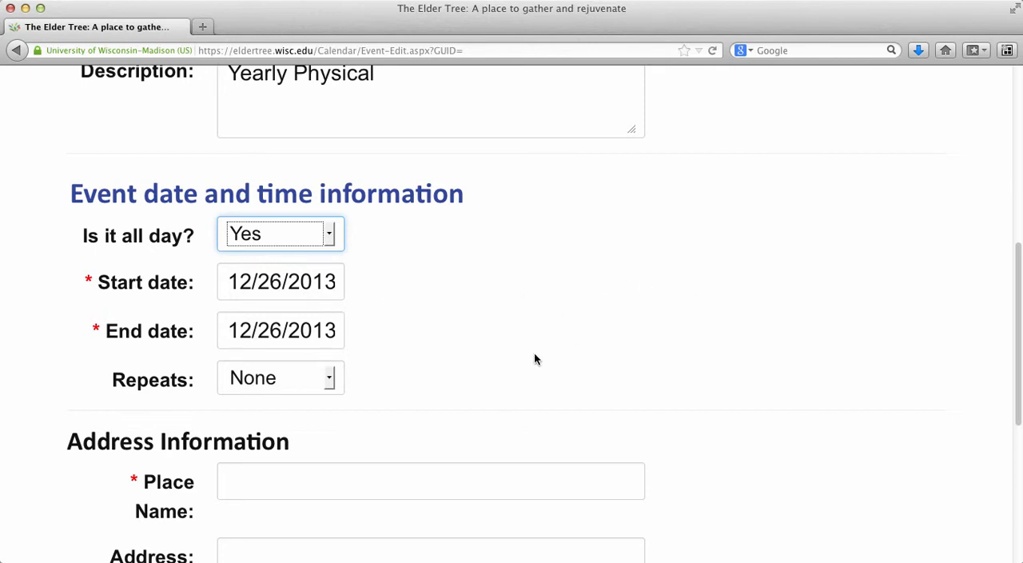
{"action": "left_click", "coordinate": [330, 240]}
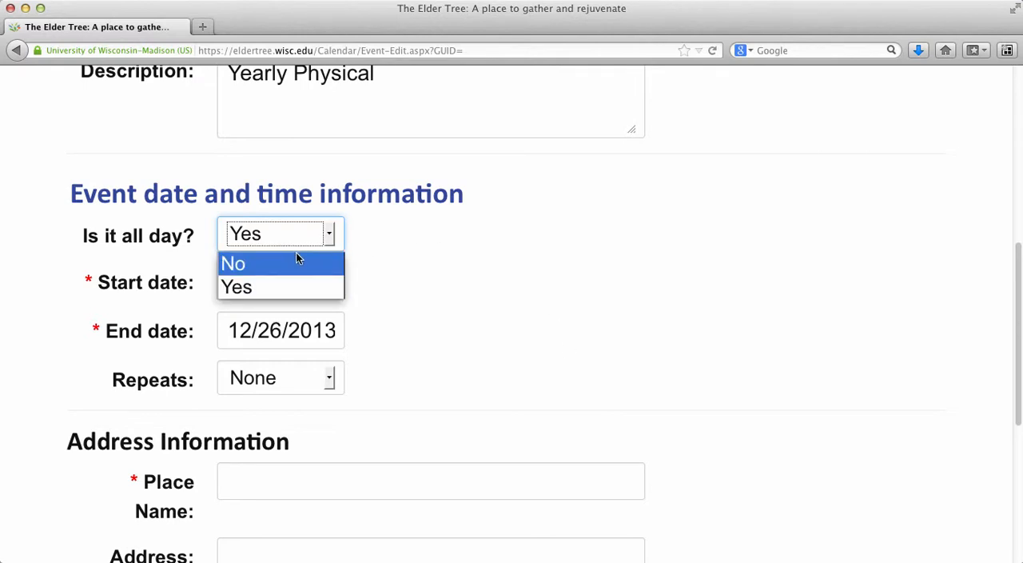
{"action": "left_click", "coordinate": [285, 259]}
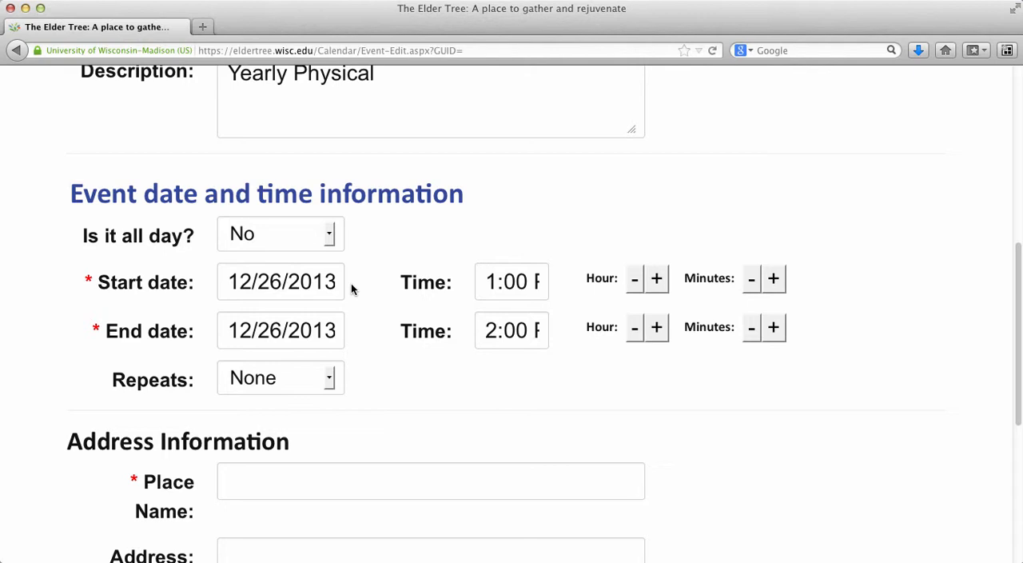
Set the event's start date to January 2, 2014 using the date picker
{"action": "left_click", "coordinate": [280, 282]}
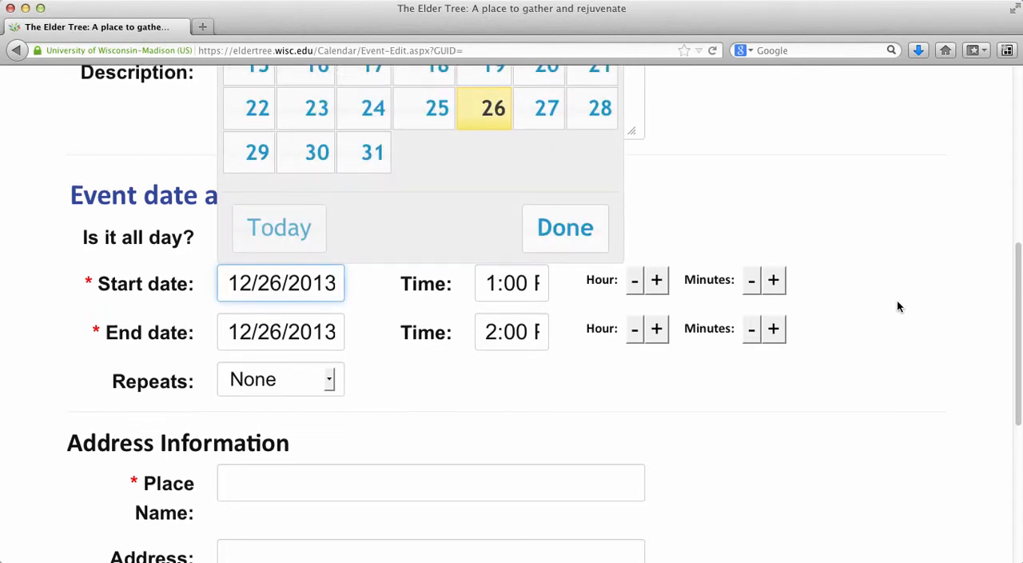
{"action": "scroll", "coordinate": [897, 302], "scroll_direction": "up", "scroll_amount": 5}
{"action": "scroll", "coordinate": [899, 307], "scroll_direction": "down", "scroll_amount": 1}
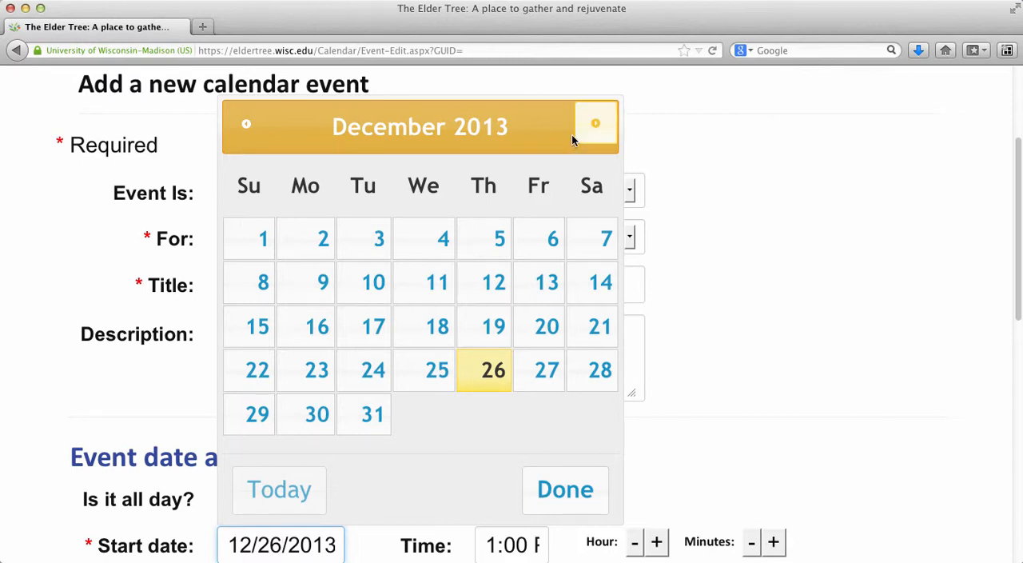
{"action": "left_click", "coordinate": [597, 126]}
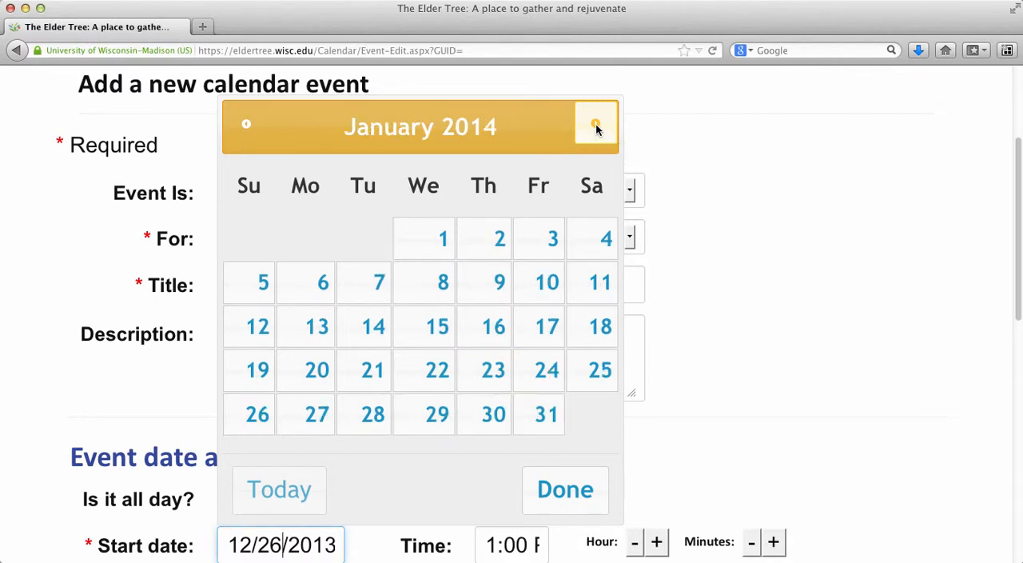
{"action": "left_click", "coordinate": [597, 126]}
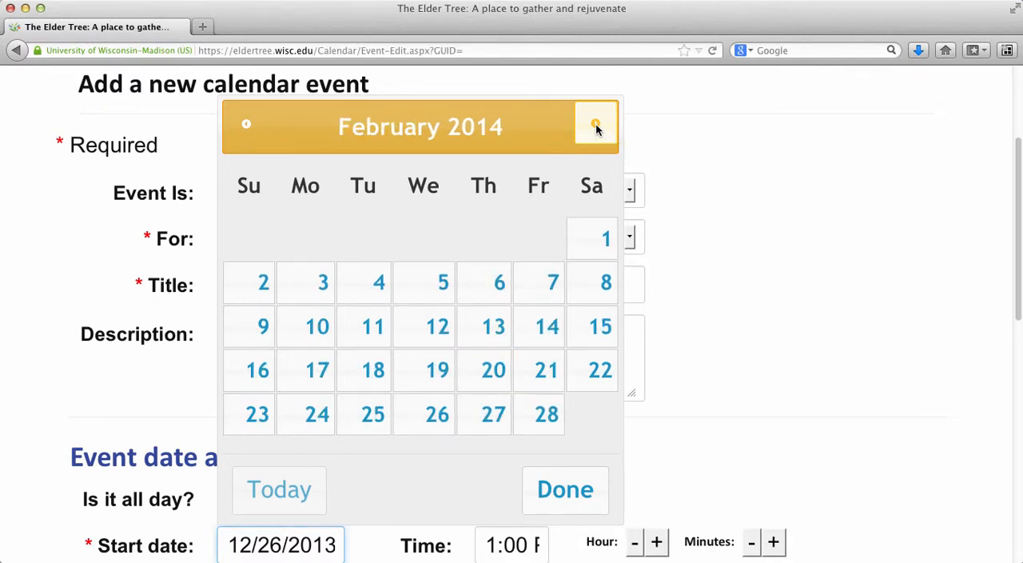
{"action": "left_click", "coordinate": [597, 126]}
{"action": "left_click", "coordinate": [596, 126]}
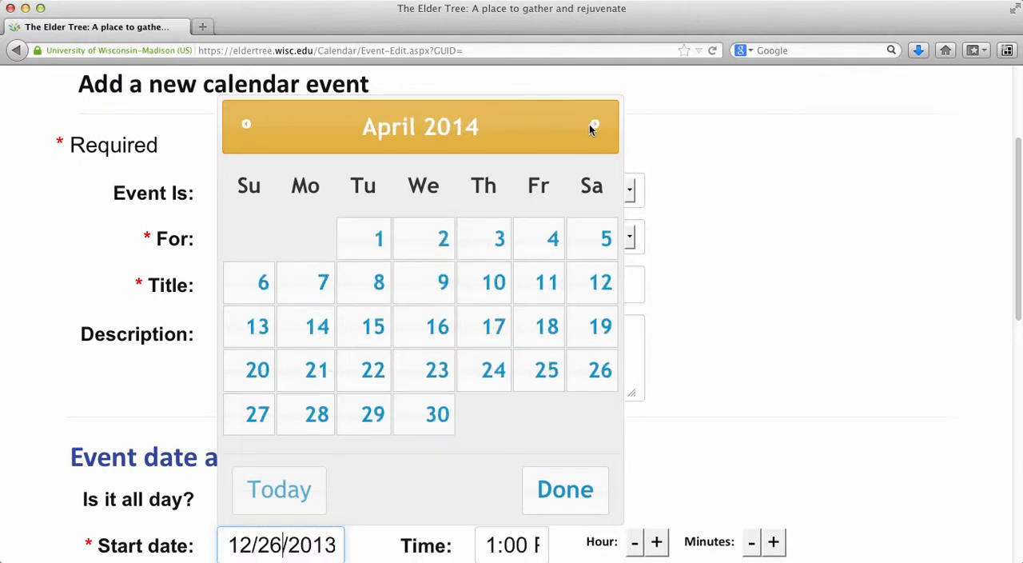
{"action": "left_click", "coordinate": [241, 136]}
{"action": "left_click", "coordinate": [241, 134]}
{"action": "left_click", "coordinate": [240, 134]}
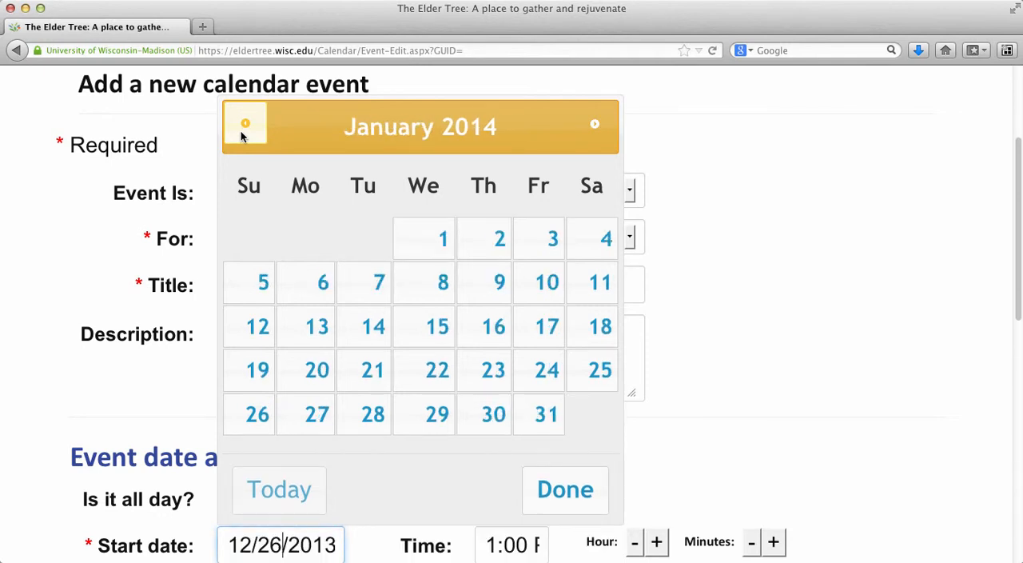
{"action": "left_click", "coordinate": [498, 241]}
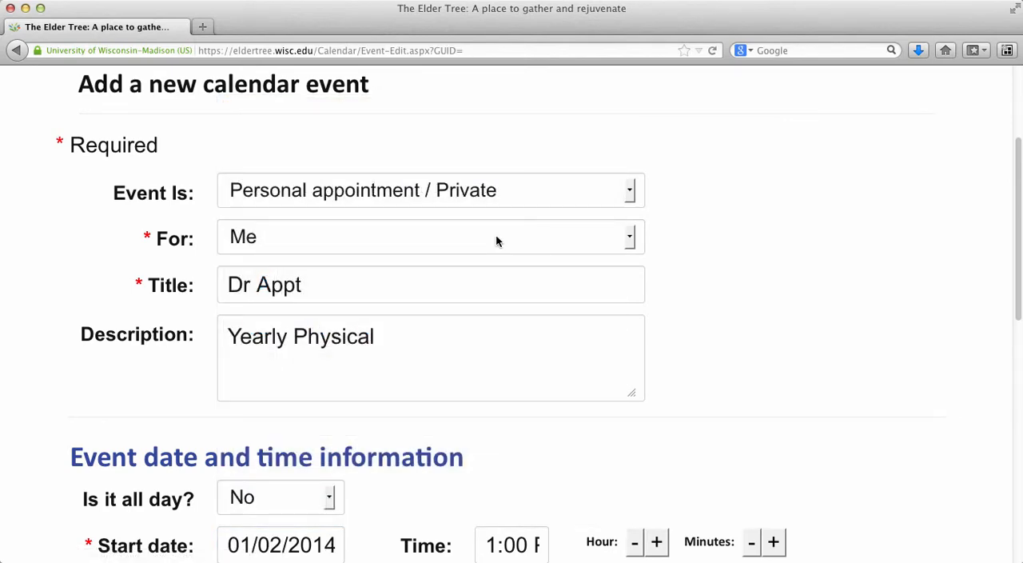
Move the event's start time one hour earlier, to 12:00
{"action": "scroll", "coordinate": [930, 348], "scroll_direction": "down", "scroll_amount": 4}
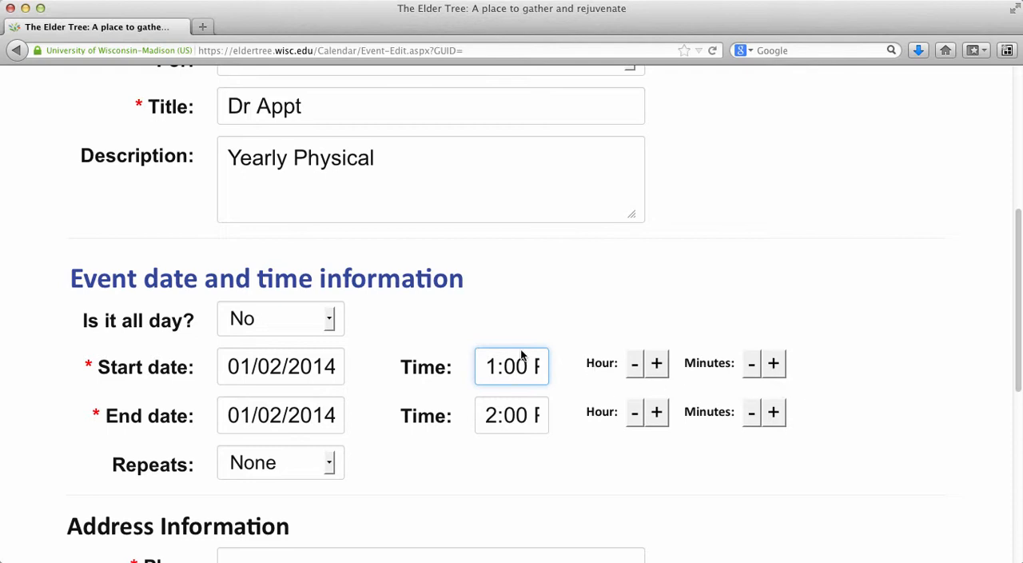
{"action": "left_click", "coordinate": [634, 377]}
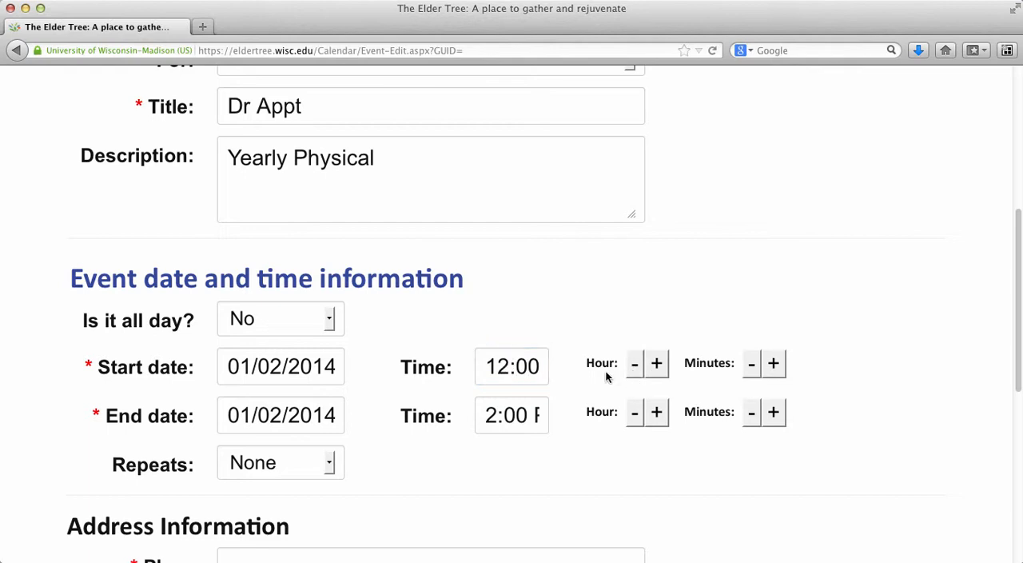
Set the event's start time to 10:30 AM
{"action": "left_click", "coordinate": [634, 369]}
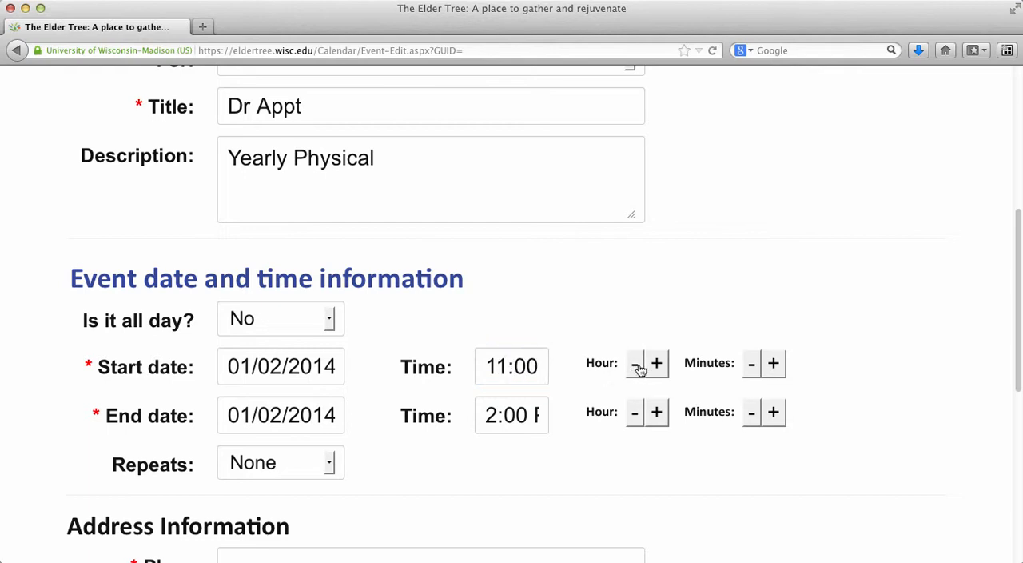
{"action": "left_click", "coordinate": [636, 369]}
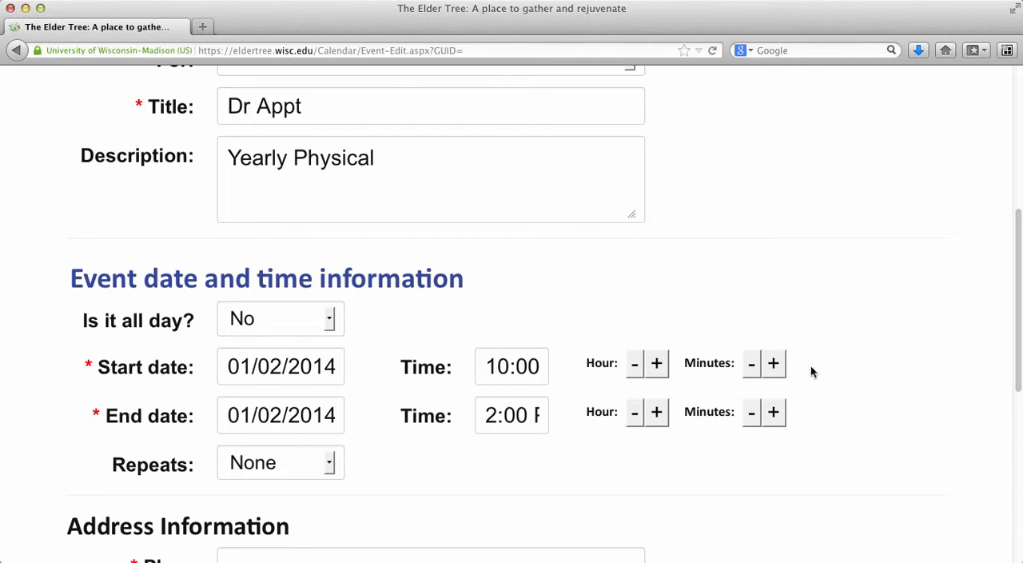
{"action": "left_click", "coordinate": [773, 365]}
{"action": "left_click", "coordinate": [775, 364]}
Set the event's end time to 11:30 AM and leave its repeat setting at None
{"action": "left_click", "coordinate": [635, 420]}
{"action": "left_click", "coordinate": [635, 420]}
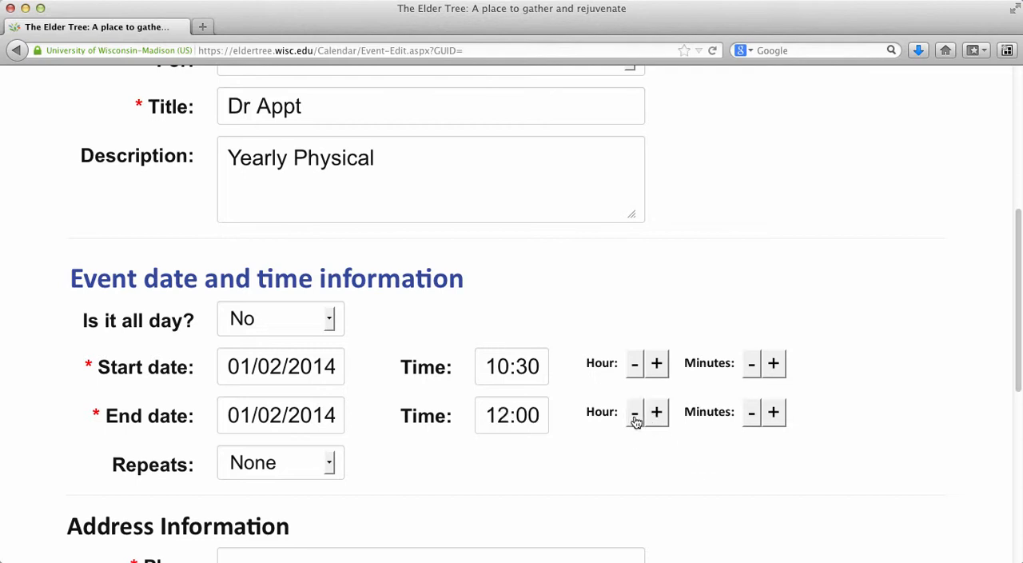
{"action": "left_click", "coordinate": [635, 420]}
{"action": "left_click", "coordinate": [774, 412]}
{"action": "left_click", "coordinate": [775, 414]}
{"action": "left_click", "coordinate": [329, 464]}
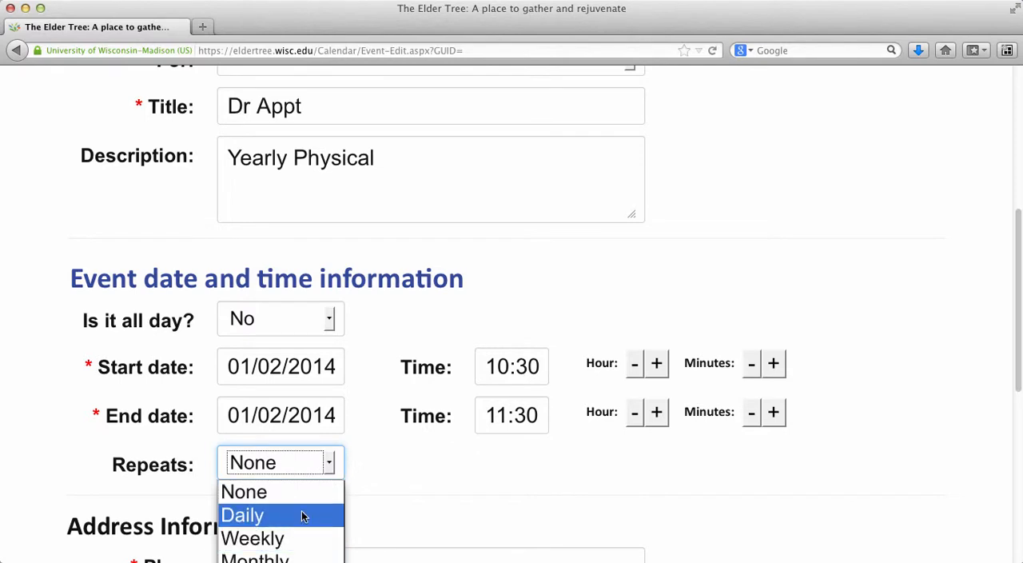
{"action": "left_click", "coordinate": [533, 483]}
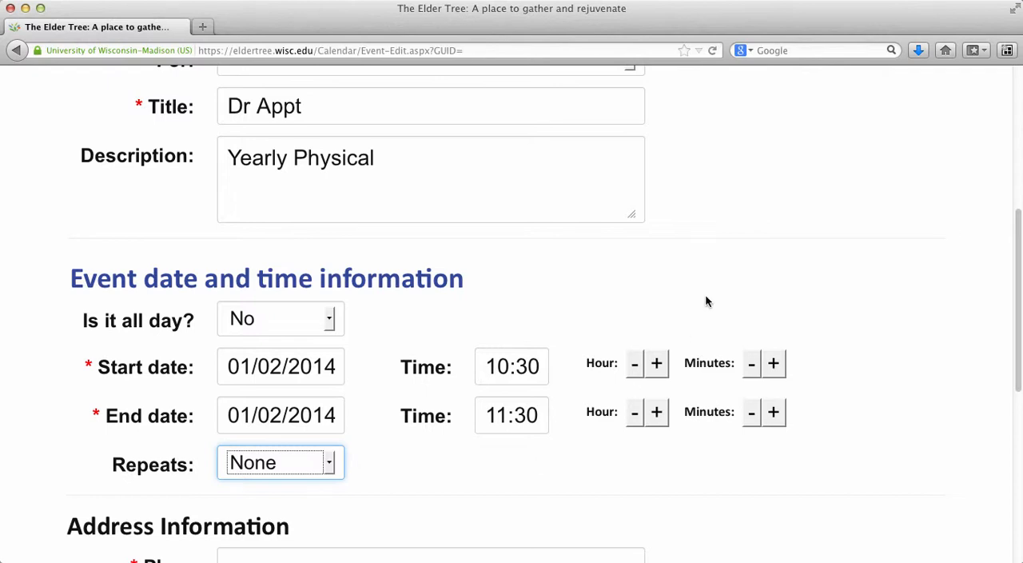
Enter "UW Health Clinics" as the place name in the event's address information
{"action": "scroll", "coordinate": [828, 373], "scroll_direction": "down", "scroll_amount": 3}
{"action": "scroll", "coordinate": [832, 376], "scroll_direction": "down", "scroll_amount": 3}
{"action": "scroll", "coordinate": [833, 375], "scroll_direction": "down", "scroll_amount": 5}
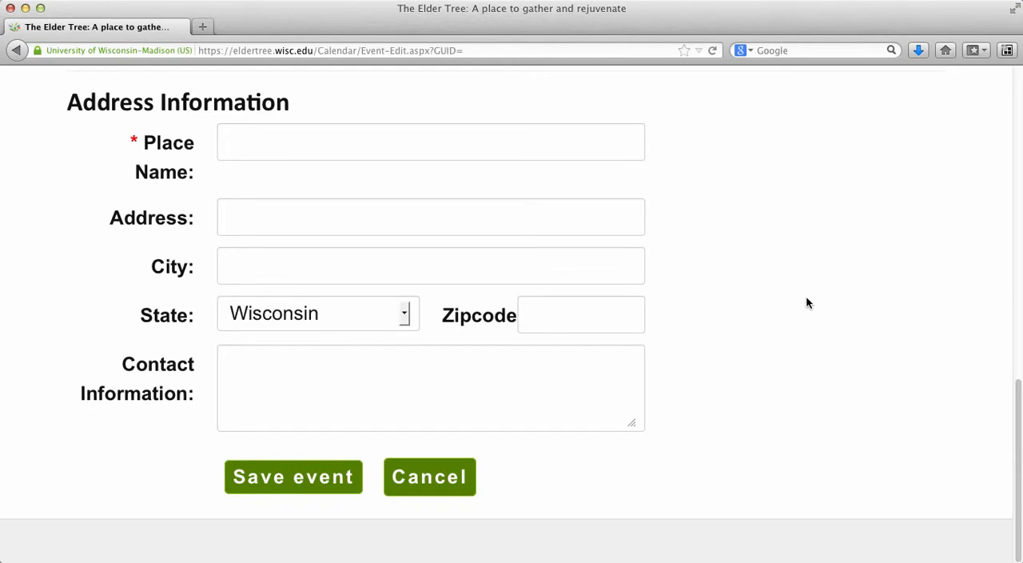
{"action": "left_click", "coordinate": [250, 149]}
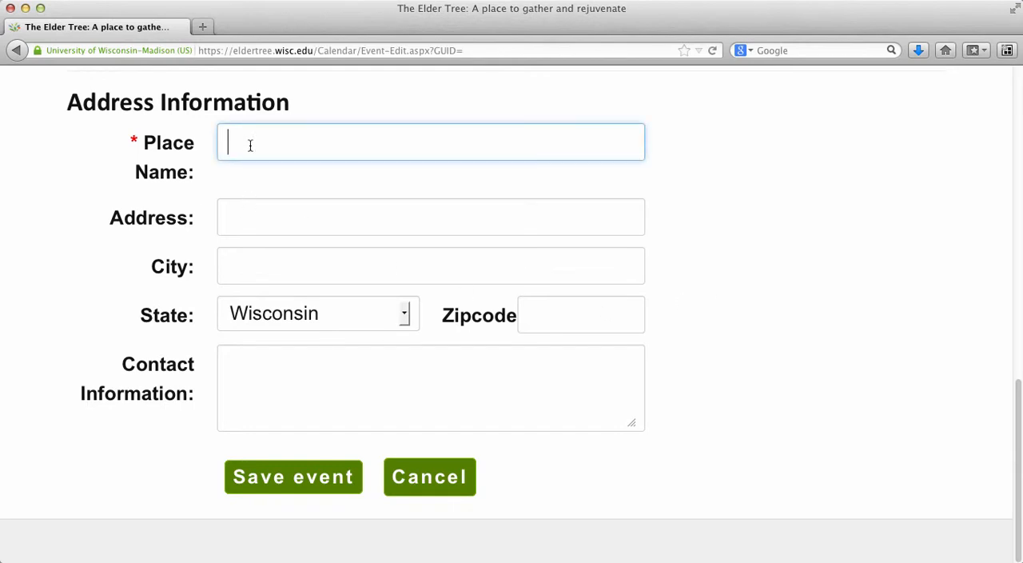
{"action": "type", "text": "UW Health Clinics"}
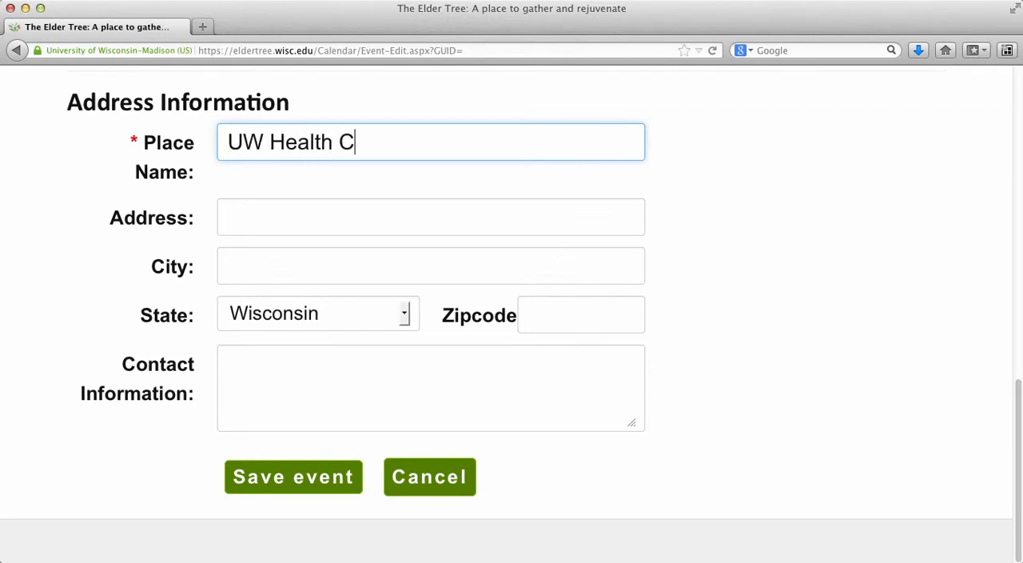
Leave the street address blank, enter Madison as the city and fill in the clinic's zip code
{"action": "left_click", "coordinate": [257, 220]}
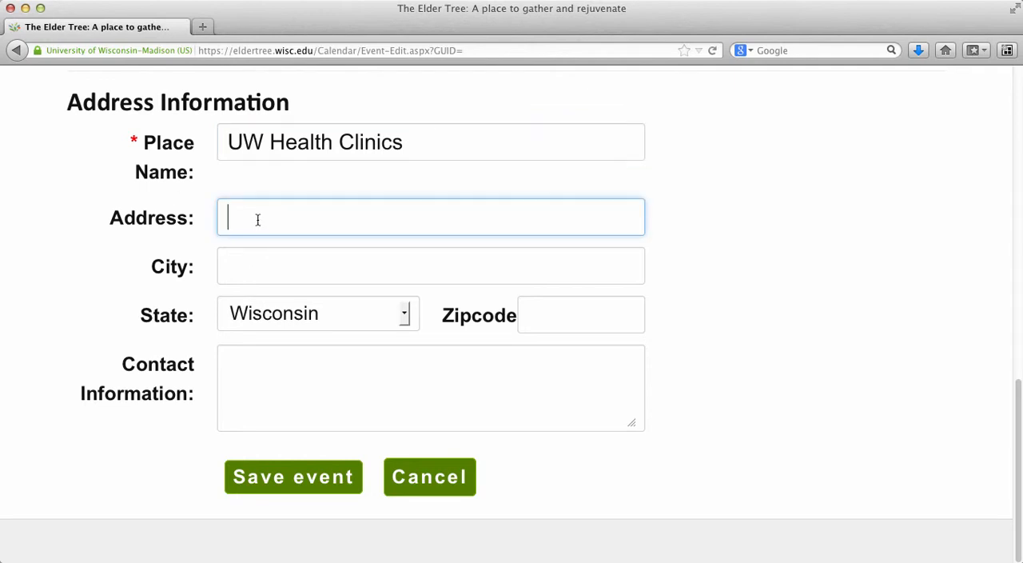
{"action": "left_click", "coordinate": [264, 271]}
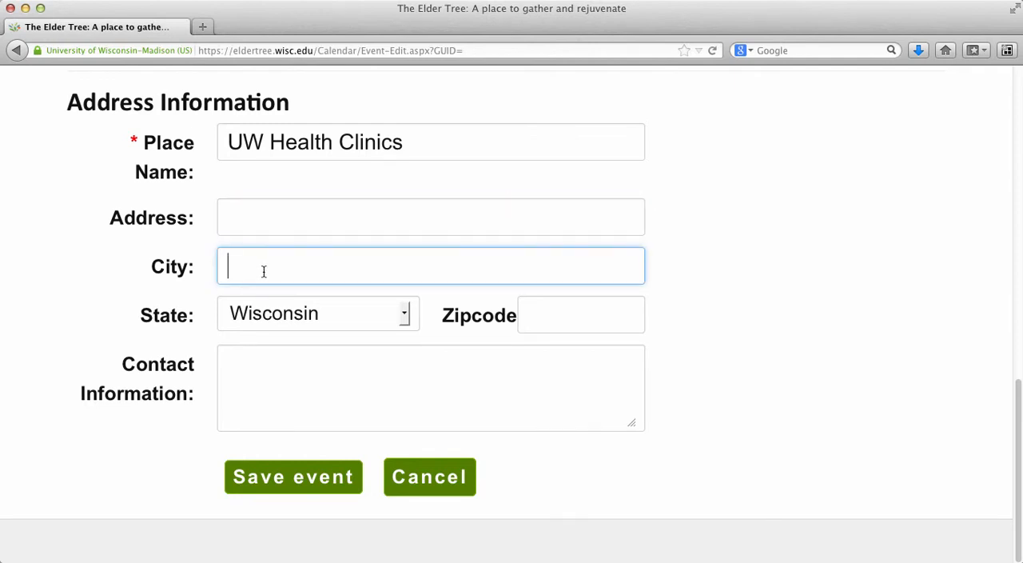
{"action": "type", "text": "Madio"}
{"action": "key", "text": "BackSpace"}
{"action": "type", "text": "son"}
{"action": "key", "text": "Tab"}
{"action": "key", "text": "Tab"}
{"action": "type", "text": "55"}
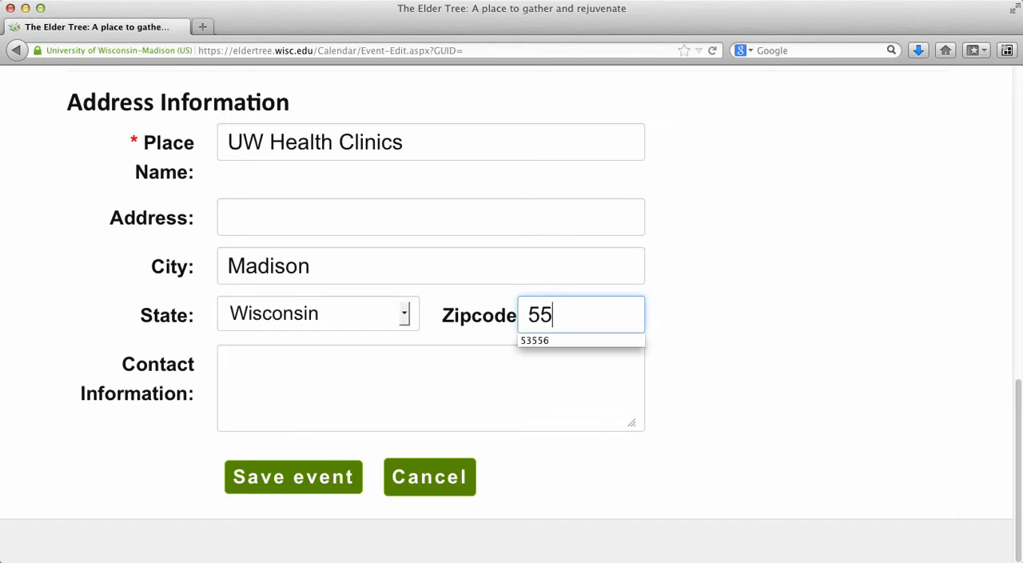
{"action": "key", "text": "BackSpace"}
{"action": "type", "text": "3706"}
{"action": "left_click", "coordinate": [828, 344]}
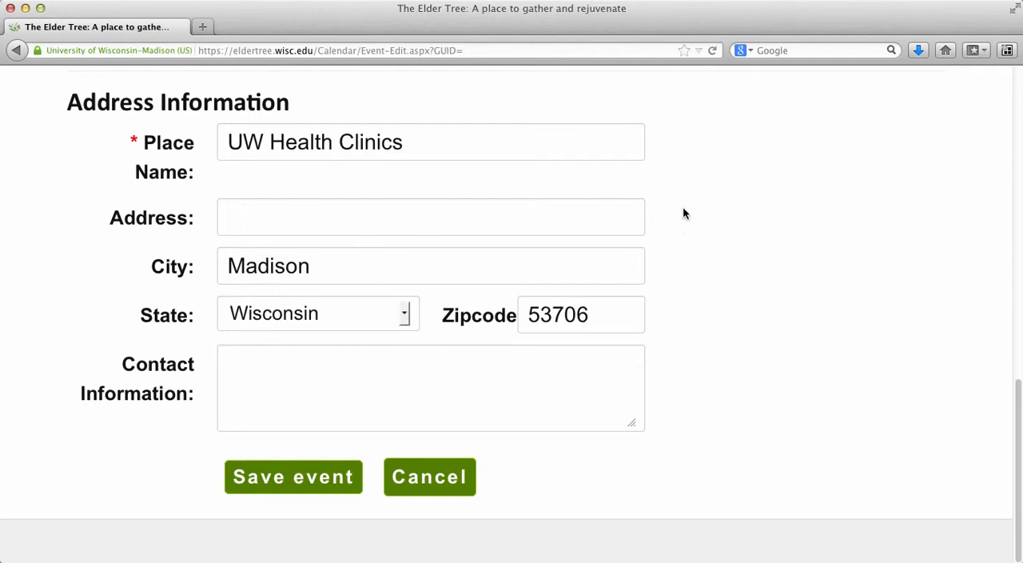
Leave the contact information empty and save the doctor appointment event
{"action": "key", "text": "Tab"}
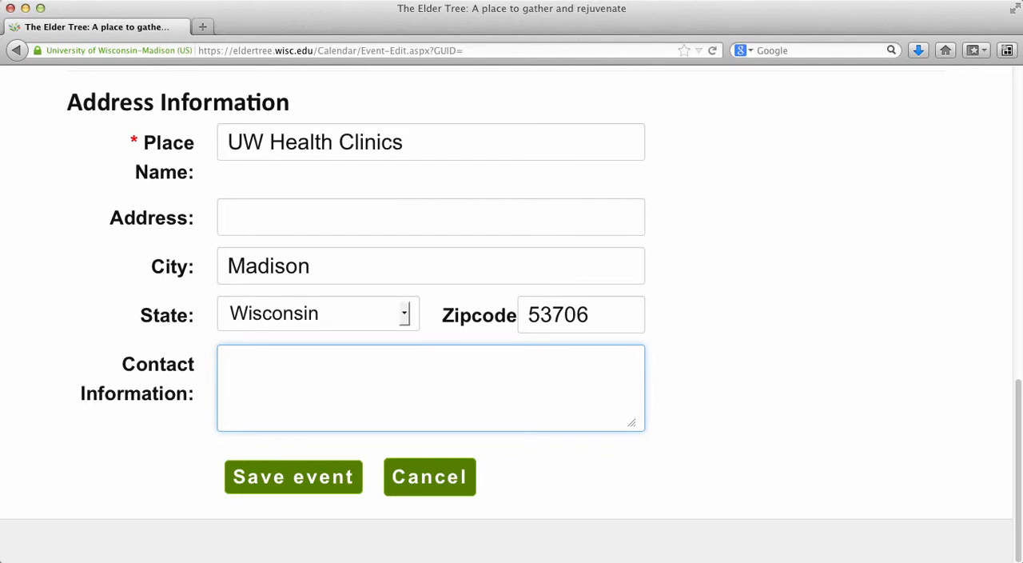
{"action": "left_click", "coordinate": [744, 324]}
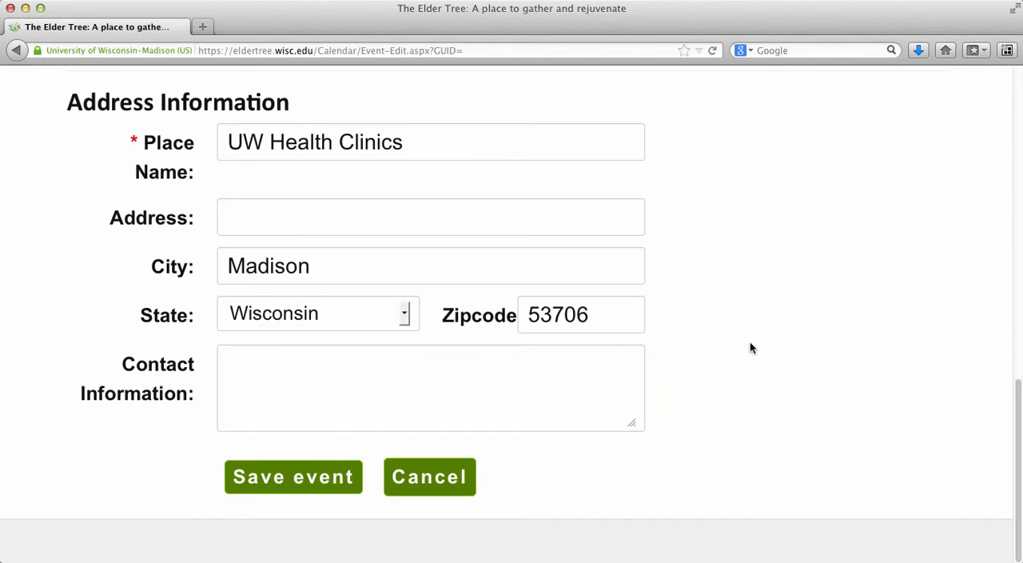
{"action": "left_click", "coordinate": [273, 478]}
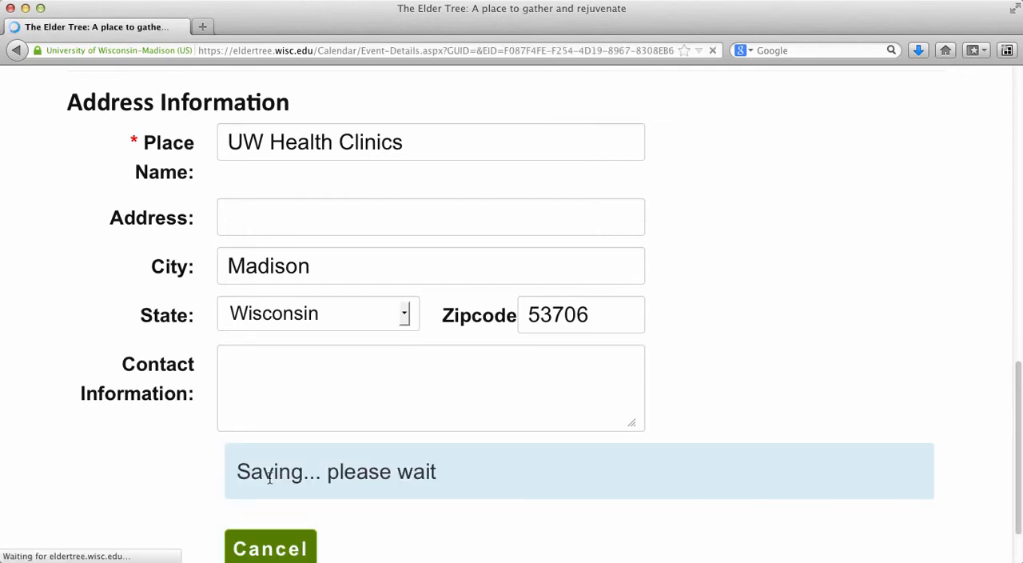
Review the saved event's details, return to the calendar and view the events for January 2, 2014
{"action": "scroll", "coordinate": [434, 361], "scroll_direction": "down", "scroll_amount": 5}
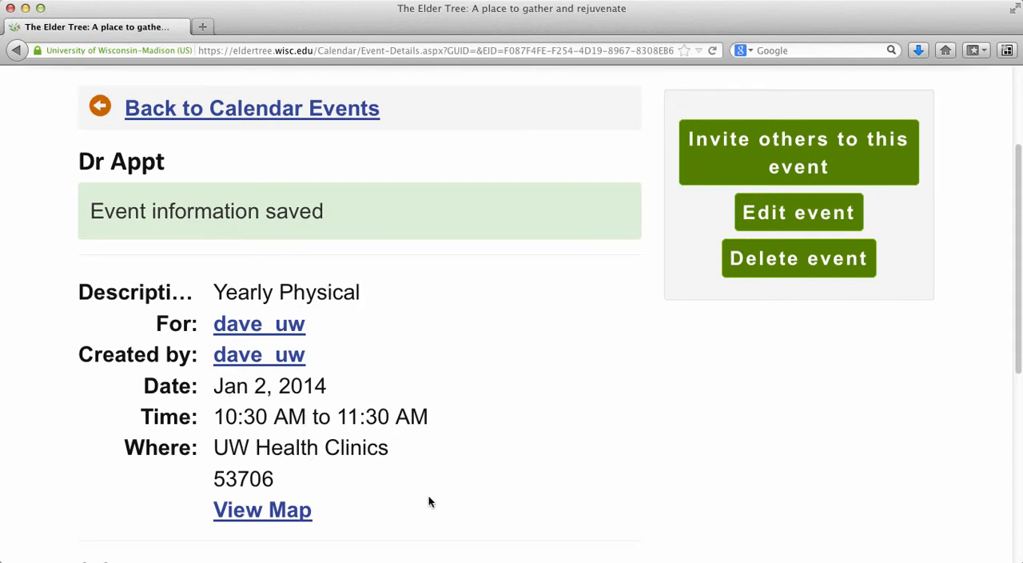
{"action": "scroll", "coordinate": [461, 334], "scroll_direction": "up", "scroll_amount": 3}
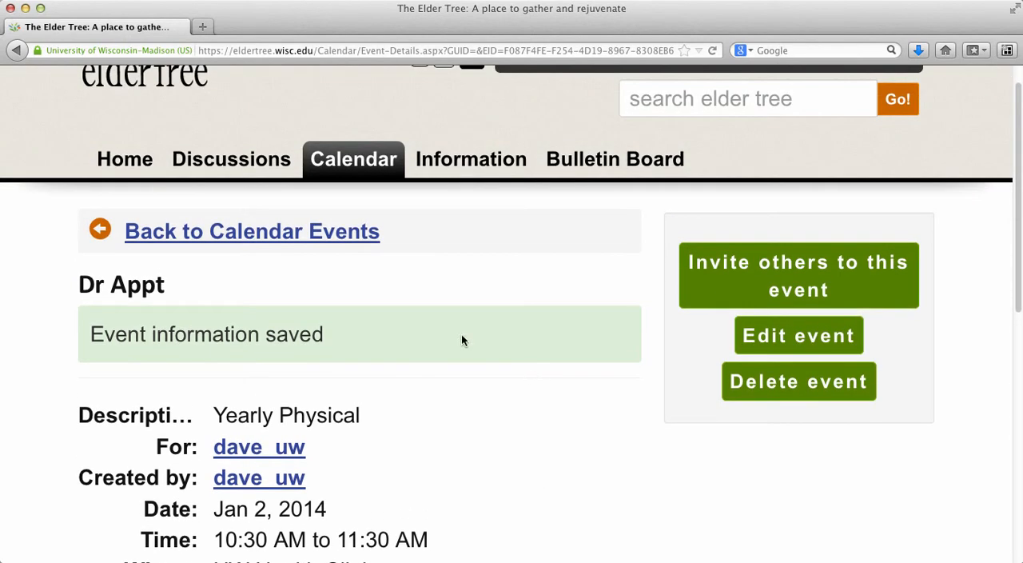
{"action": "left_click", "coordinate": [253, 232]}
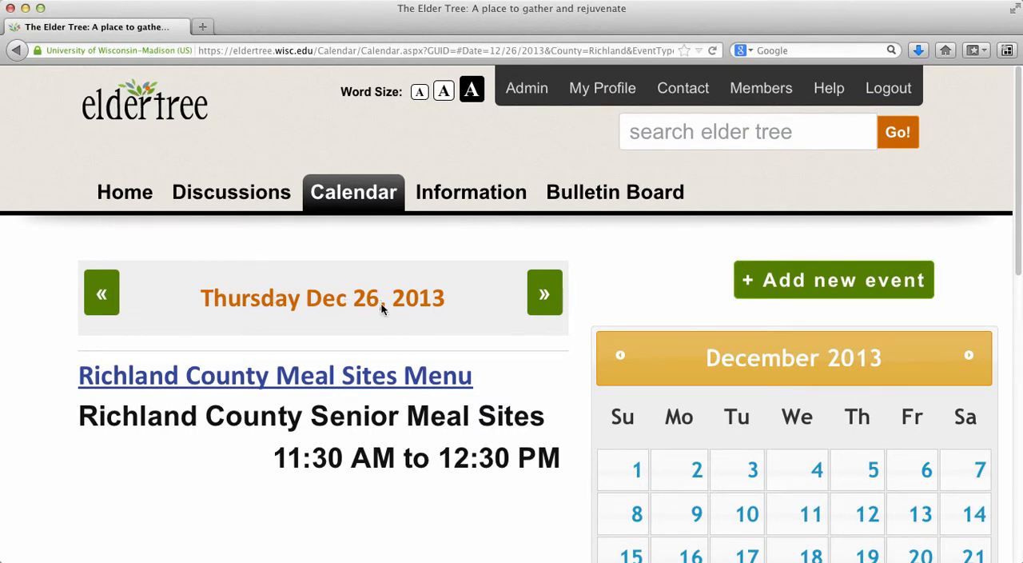
{"action": "scroll", "coordinate": [685, 273], "scroll_direction": "down", "scroll_amount": 5}
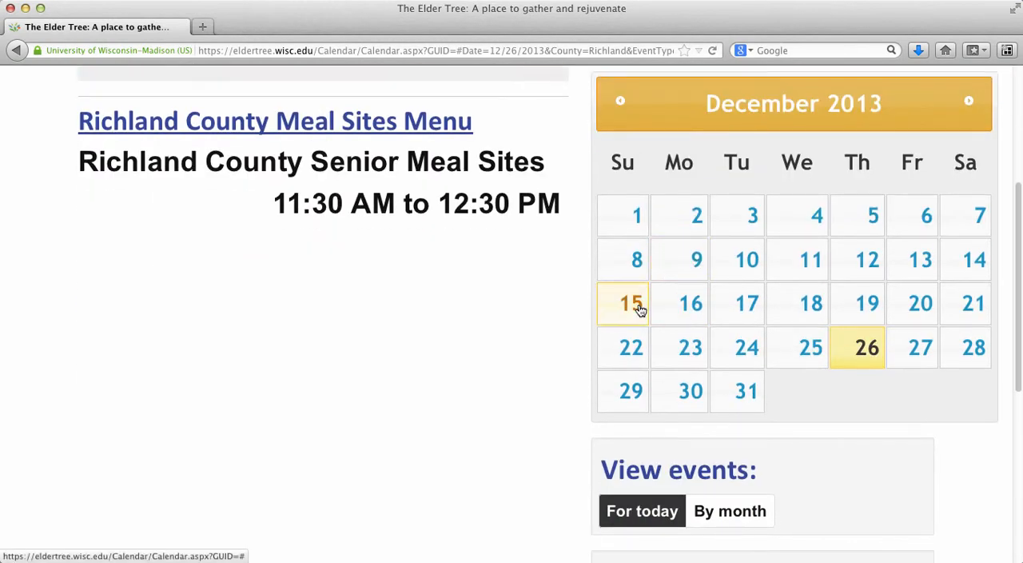
{"action": "left_click", "coordinate": [969, 101]}
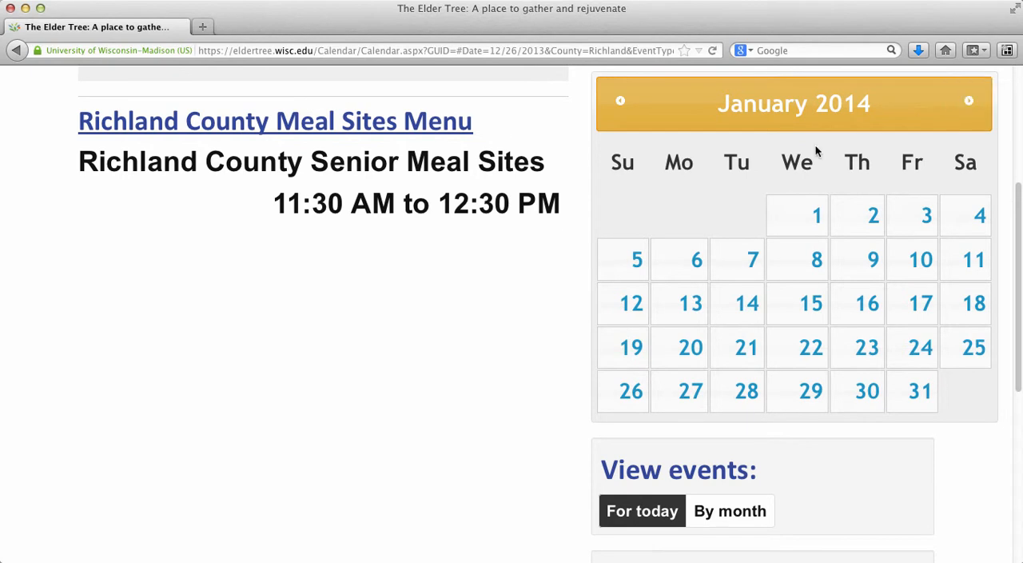
{"action": "left_click", "coordinate": [868, 219]}
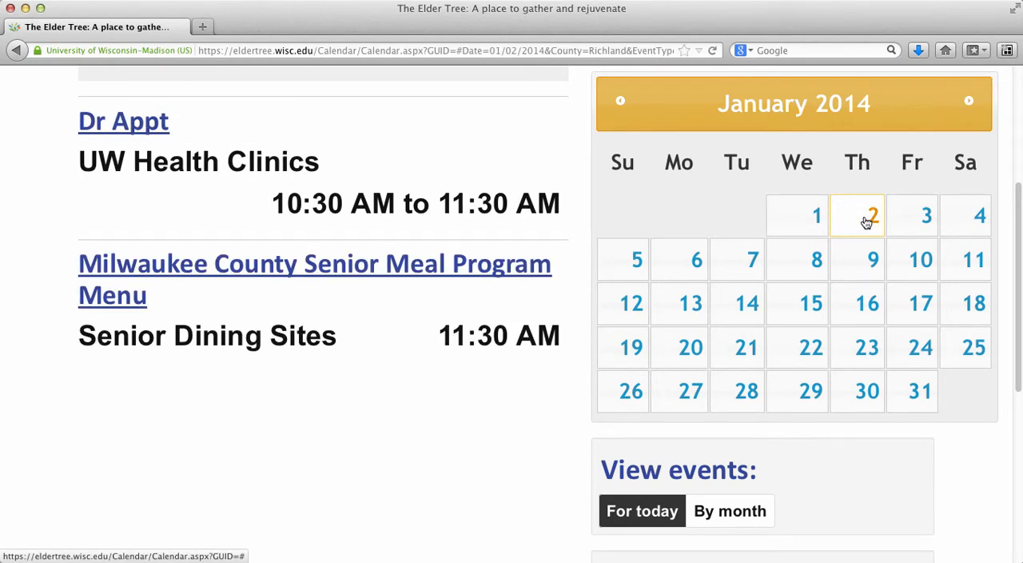
{"action": "scroll", "coordinate": [324, 239], "scroll_direction": "up", "scroll_amount": 1}
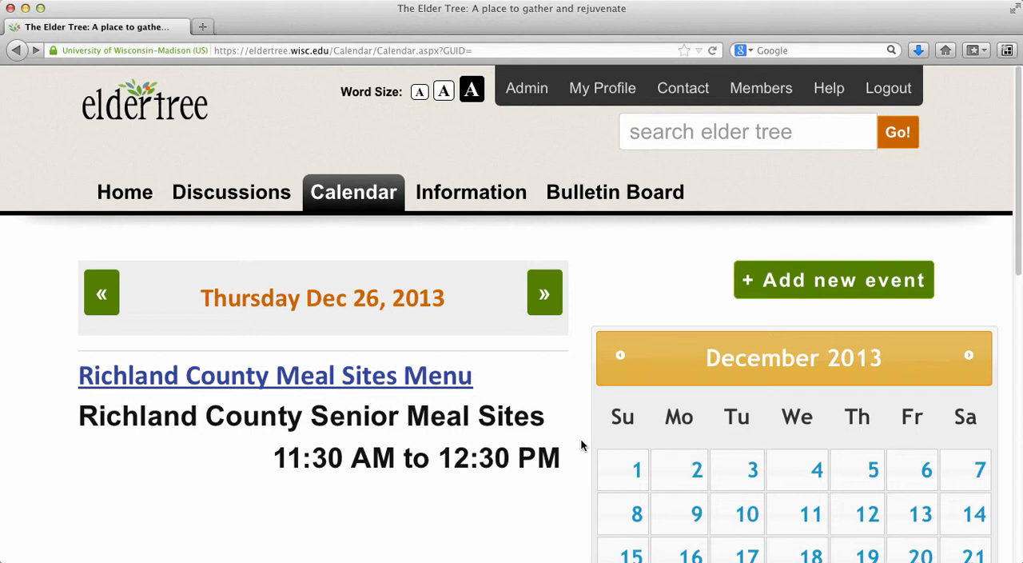
Start another new calendar event and title it "Pick up kids"
{"action": "left_click", "coordinate": [839, 283]}
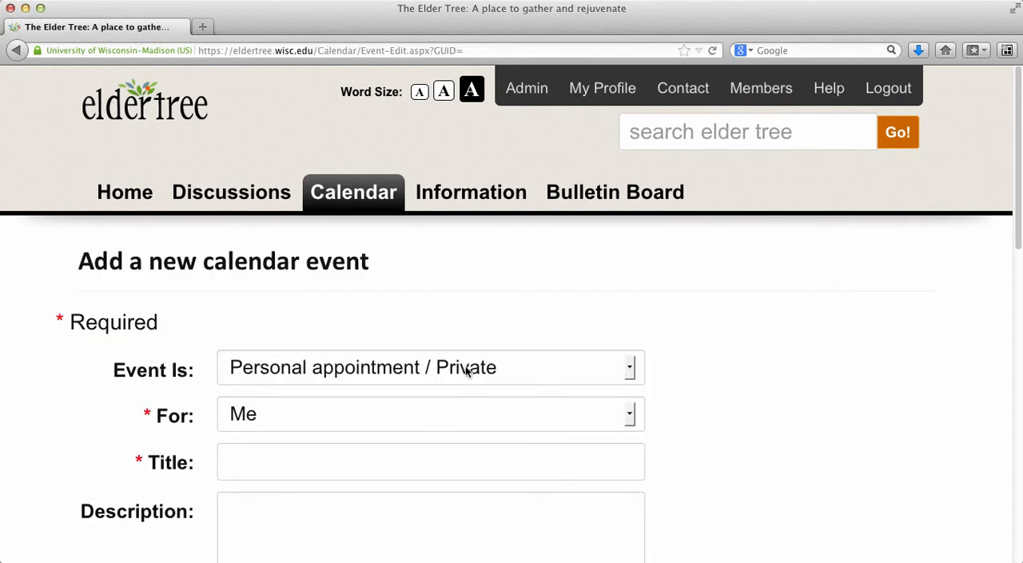
{"action": "left_click", "coordinate": [482, 462]}
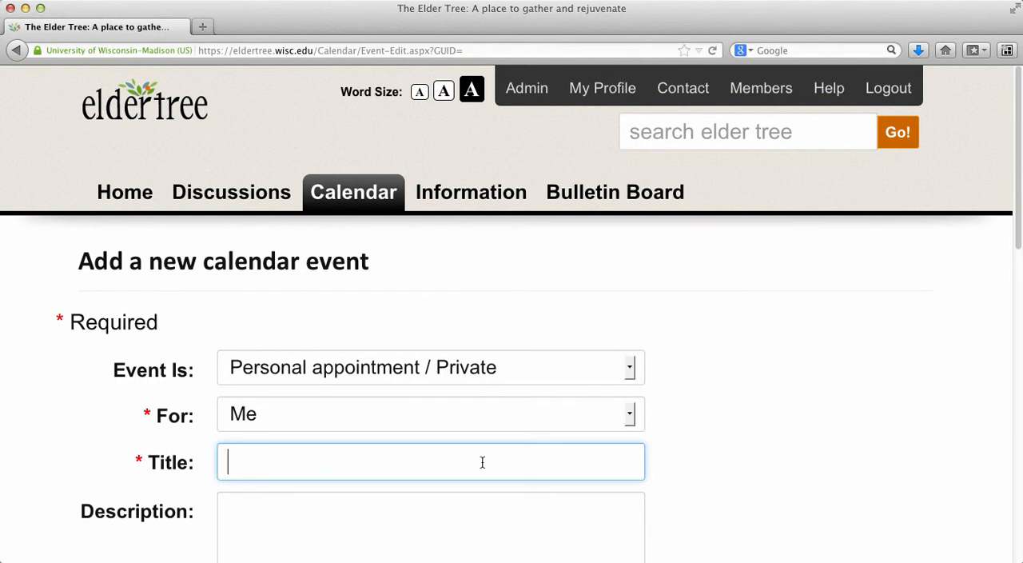
{"action": "type", "text": "Pick up kids"}
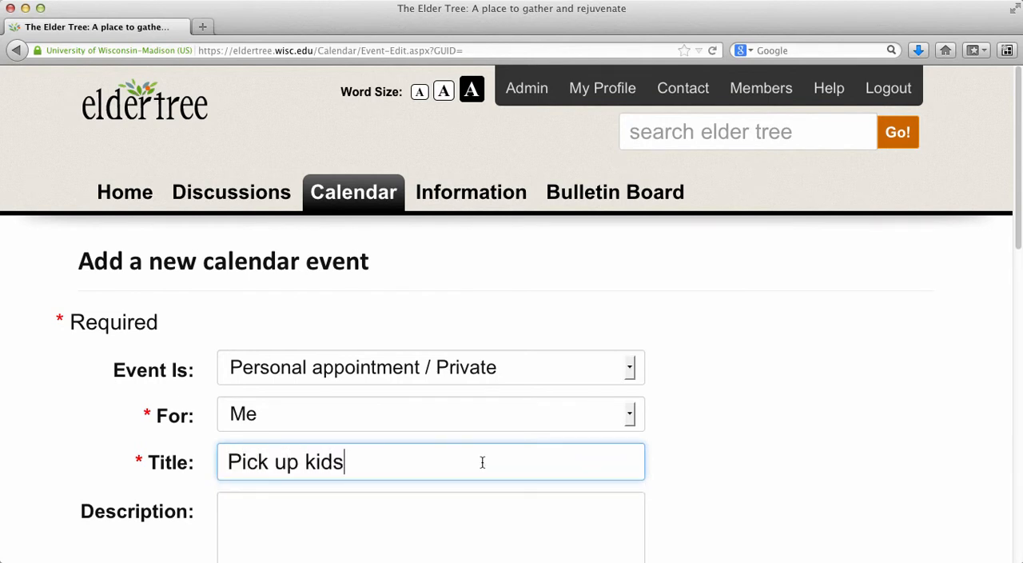
{"action": "left_click", "coordinate": [682, 471]}
Set the pick-up event's start time to 3:00 PM and its end time to 4:00 PM
{"action": "scroll", "coordinate": [682, 471], "scroll_direction": "down", "scroll_amount": 2}
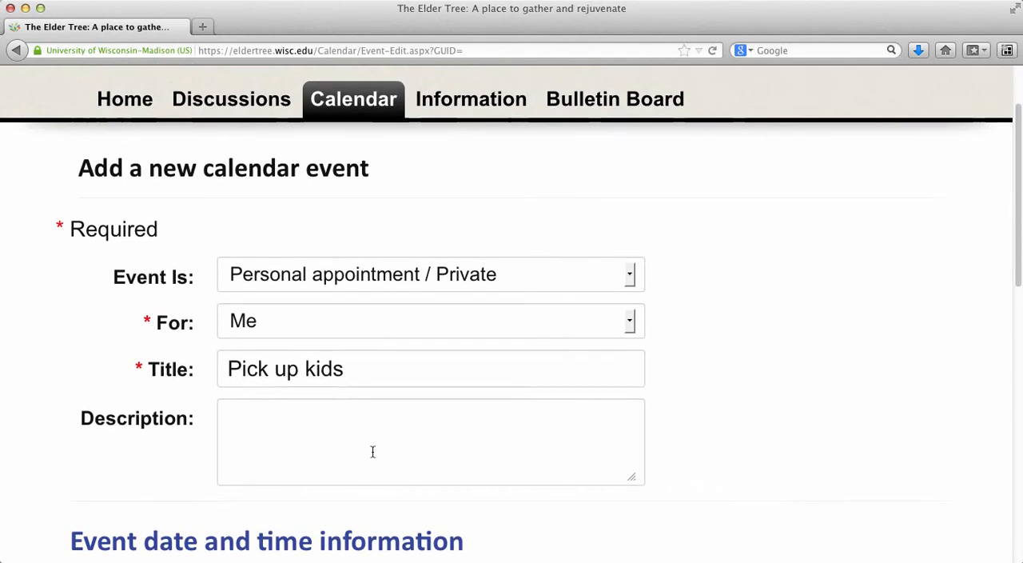
{"action": "scroll", "coordinate": [683, 464], "scroll_direction": "down", "scroll_amount": 6}
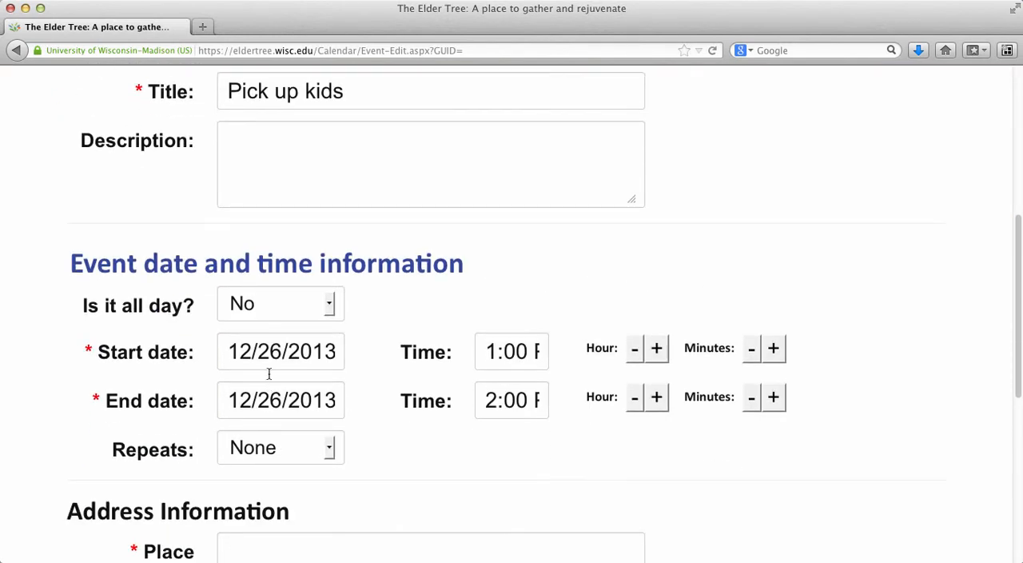
{"action": "left_click", "coordinate": [656, 348]}
{"action": "left_click", "coordinate": [656, 347]}
{"action": "left_click", "coordinate": [657, 397]}
{"action": "left_click", "coordinate": [656, 396]}
Enter "School" as the event's place name and save the event
{"action": "scroll", "coordinate": [868, 389], "scroll_direction": "down", "scroll_amount": 6}
{"action": "left_click", "coordinate": [301, 177]}
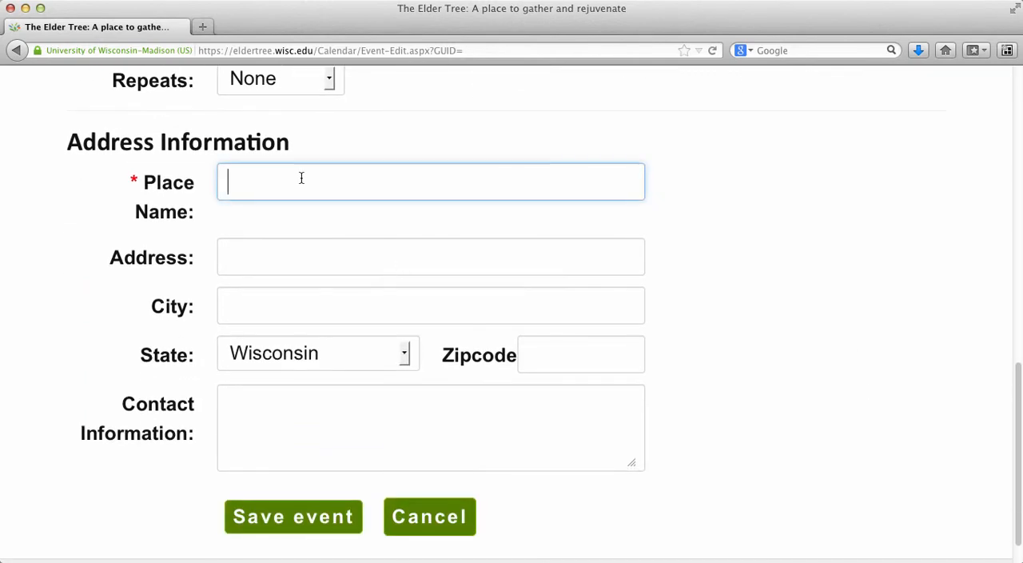
{"action": "type", "text": "School"}
{"action": "left_click", "coordinate": [803, 304]}
{"action": "scroll", "coordinate": [817, 361], "scroll_direction": "down", "scroll_amount": 1}
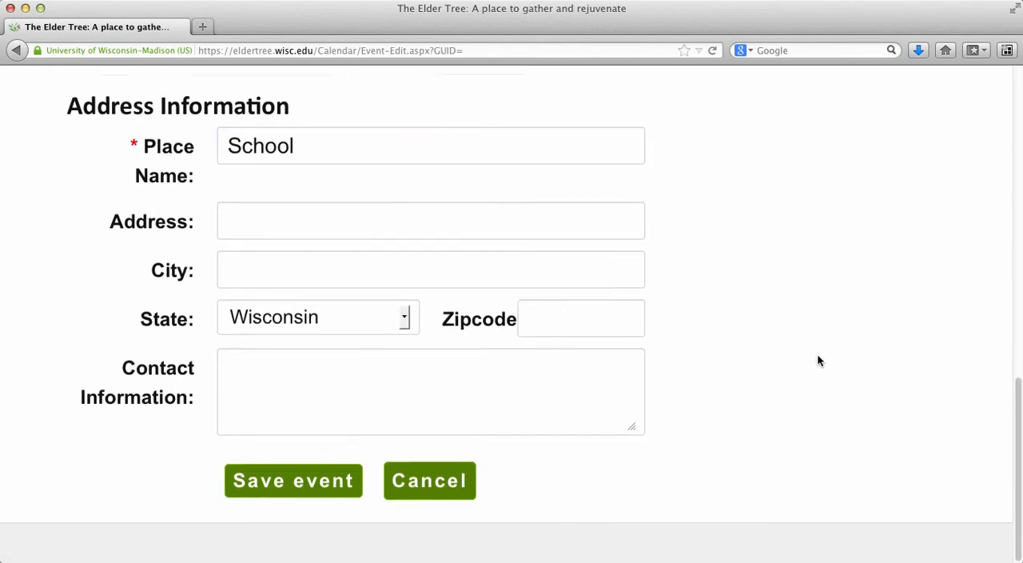
{"action": "left_click", "coordinate": [289, 484]}
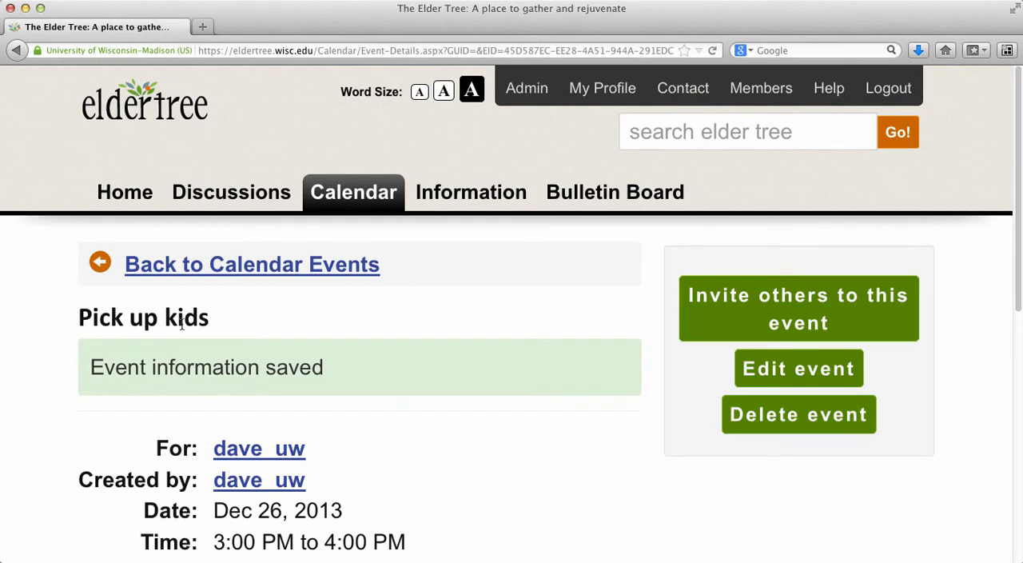
Review the saved event, go to the home page and open today's appointment from the welcome summary
{"action": "scroll", "coordinate": [498, 440], "scroll_direction": "down", "scroll_amount": 1}
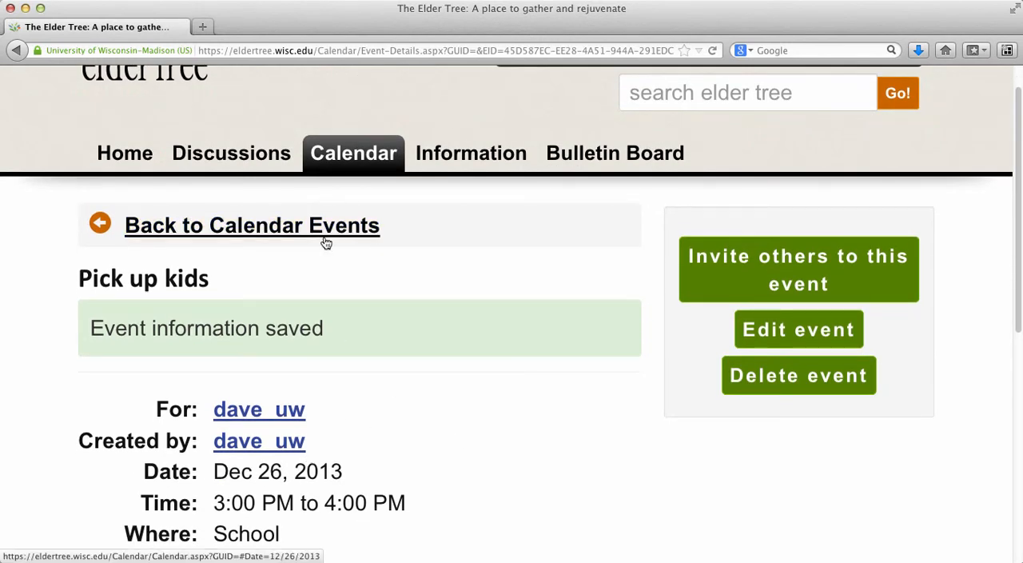
{"action": "left_click", "coordinate": [126, 159]}
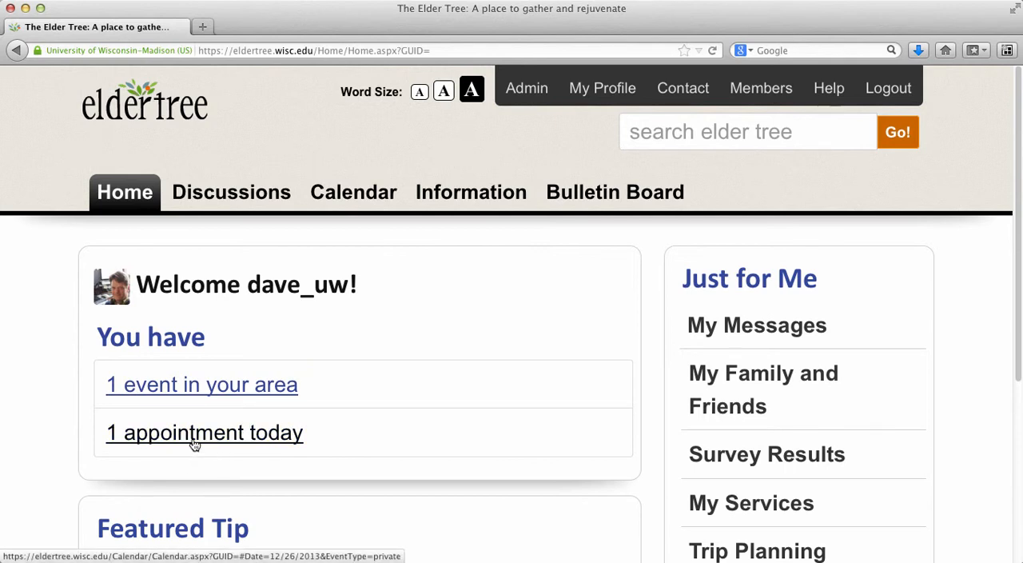
{"action": "left_click", "coordinate": [255, 439]}
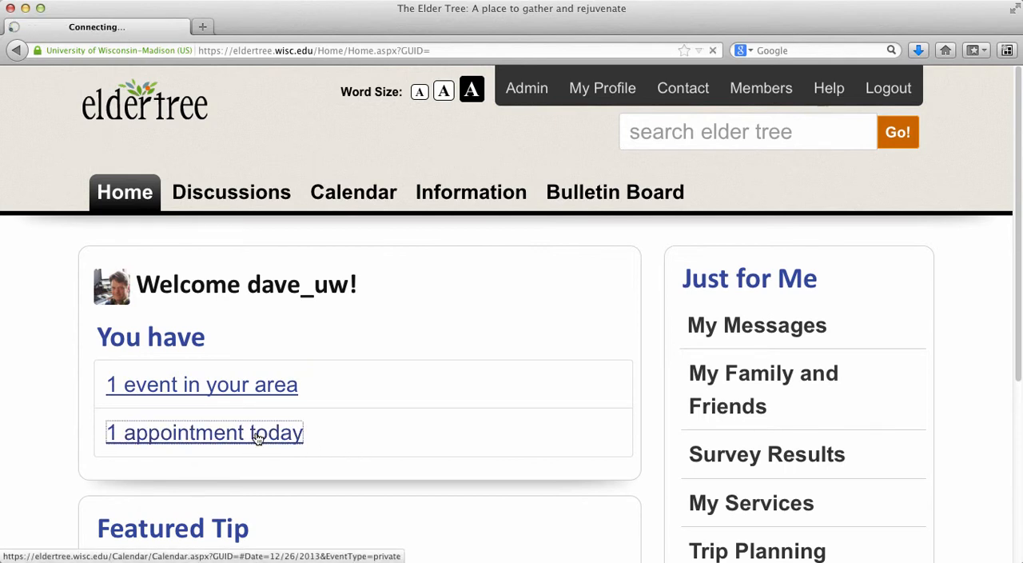